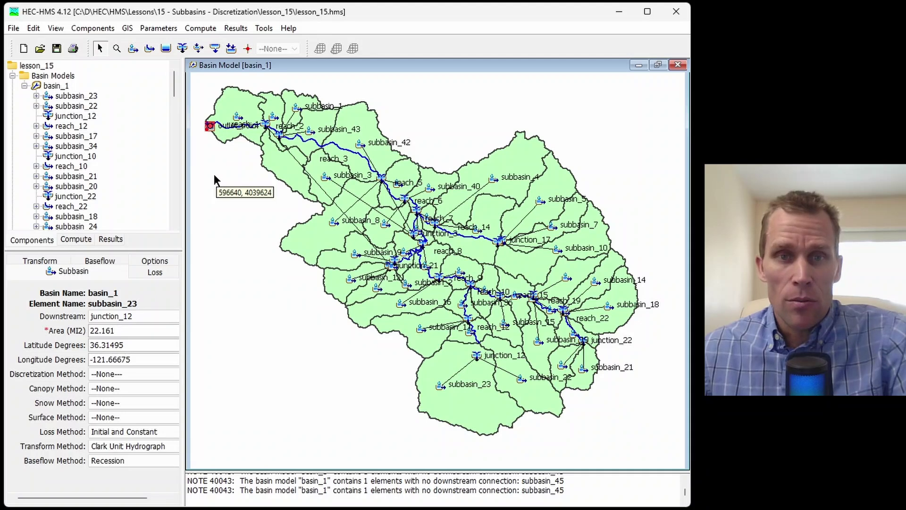
Step: Select subbasin_45 at the basin's outlet and display its subbasin properties in a widened component editor
drag(224, 166, 300, 214)
scroll(289, 175, up, 3)
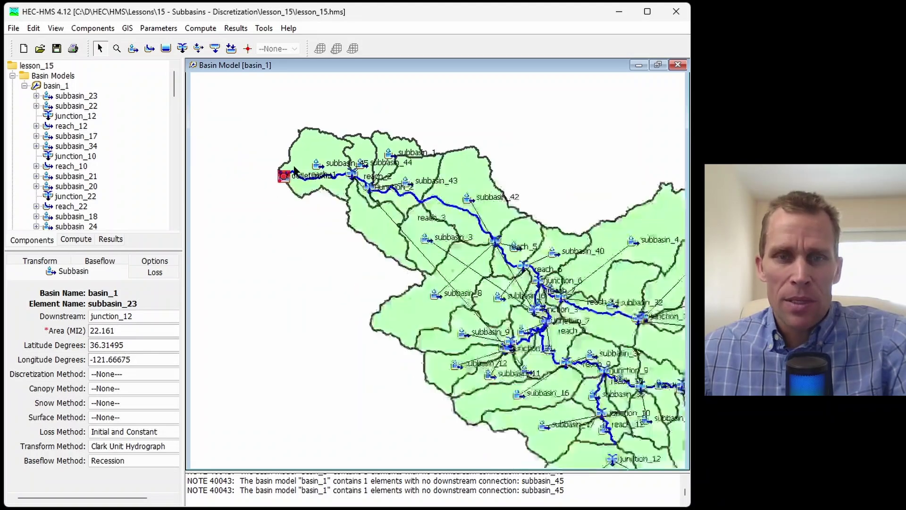
scroll(313, 163, up, 2)
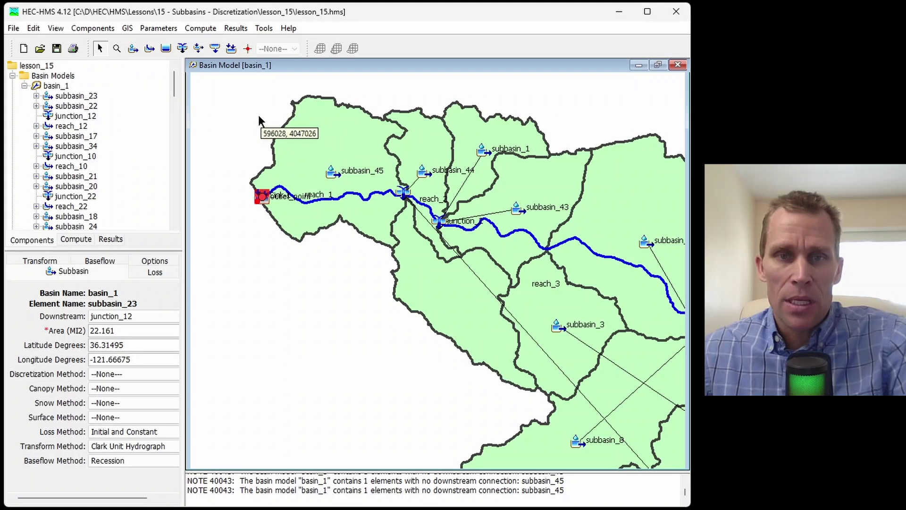
drag(258, 117, 261, 141)
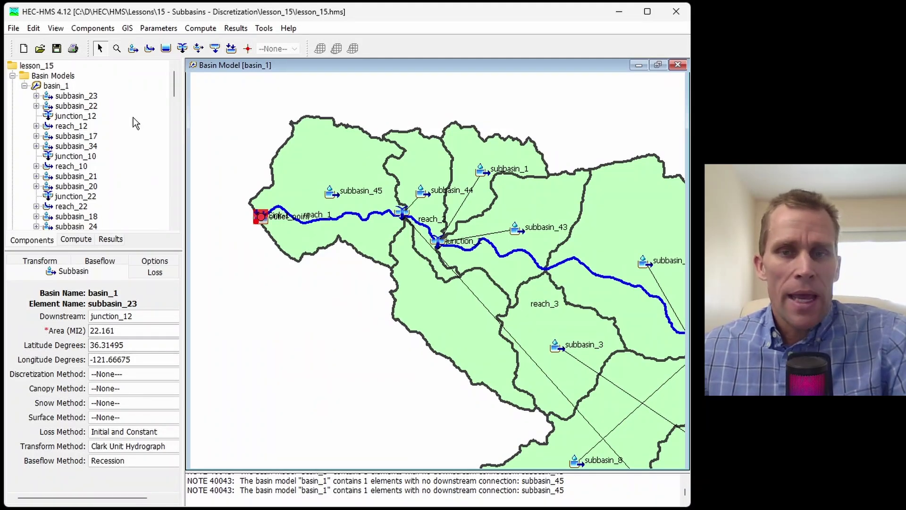
scroll(359, 277, down, 3)
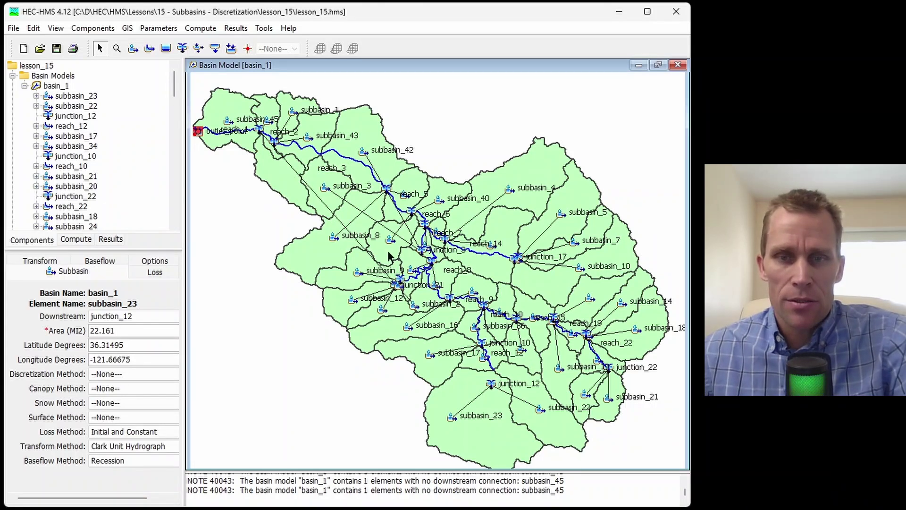
scroll(252, 196, up, 2)
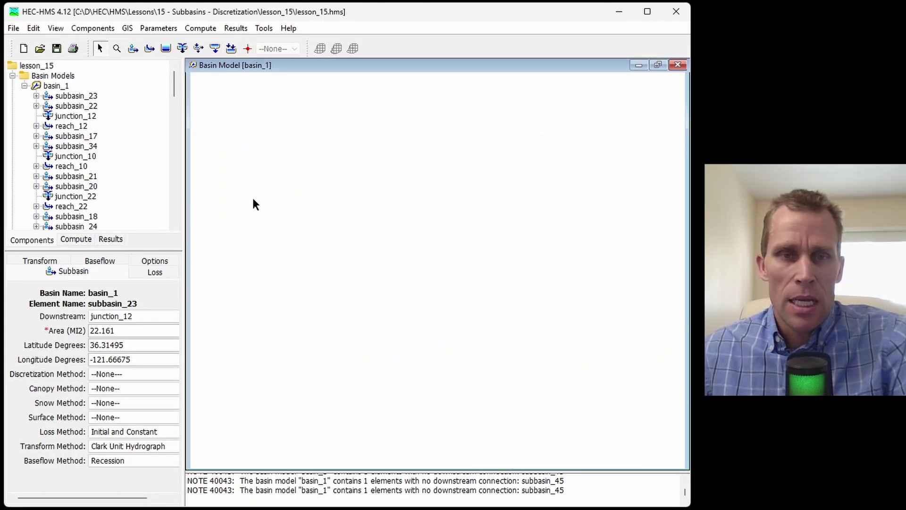
scroll(264, 154, up, 2)
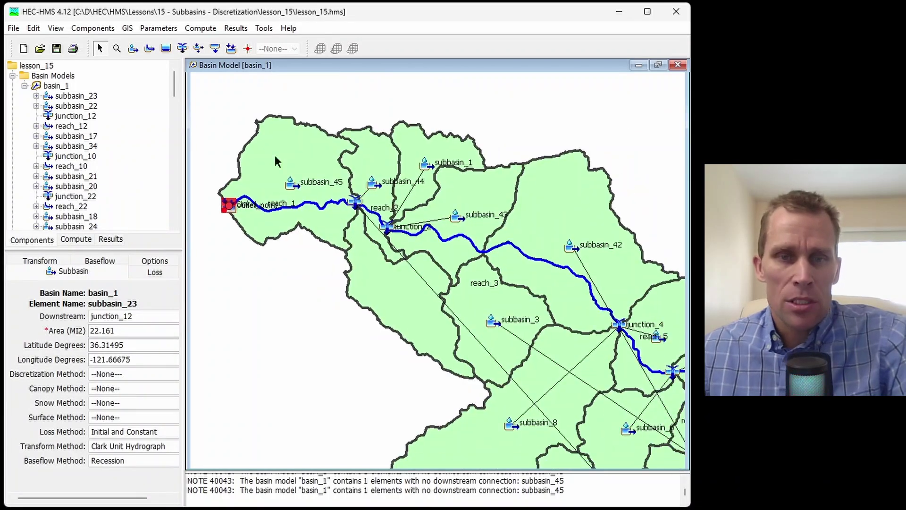
click(274, 156)
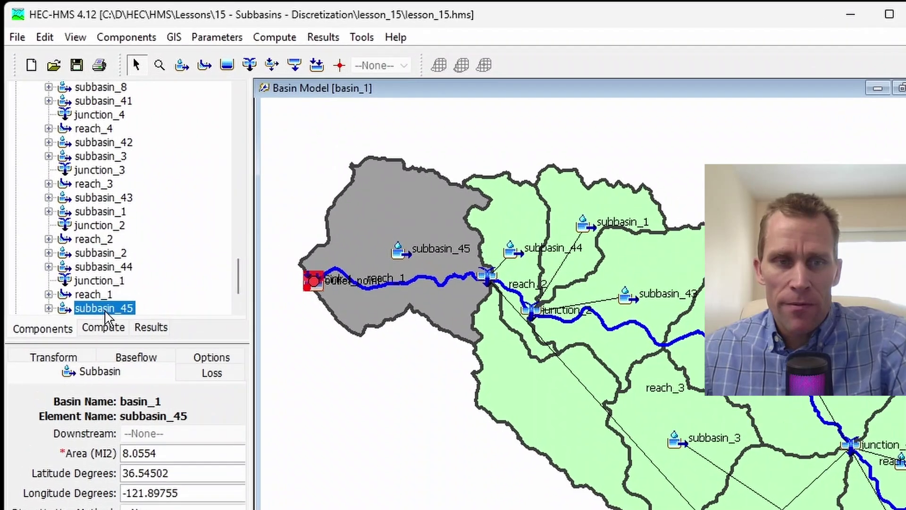
scroll(113, 302, down, 1)
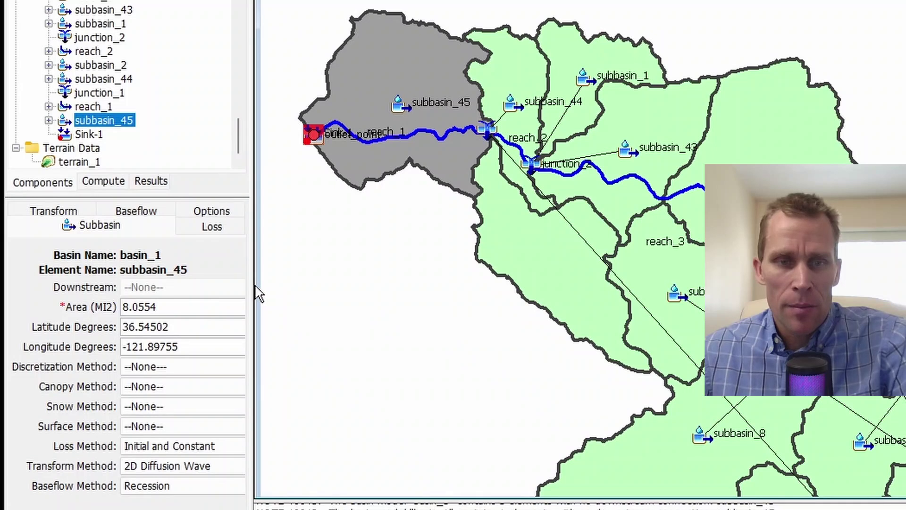
drag(251, 286, 293, 295)
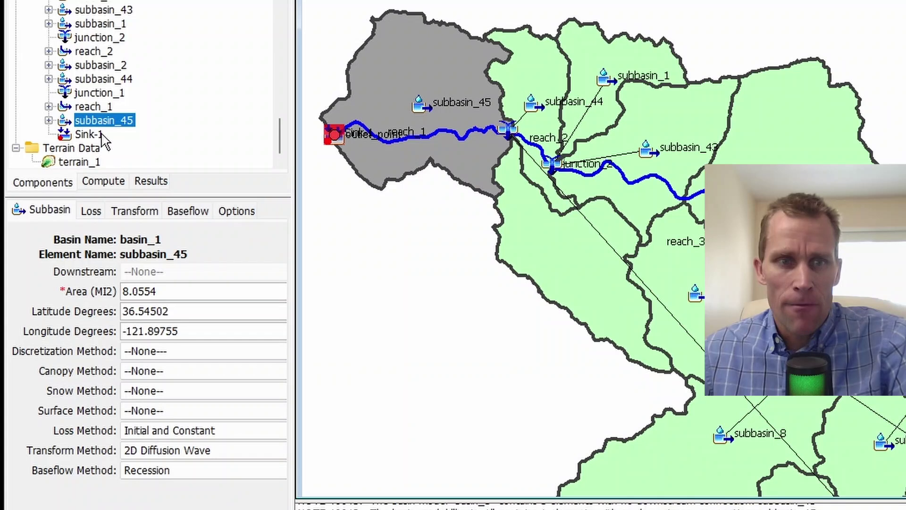
click(54, 215)
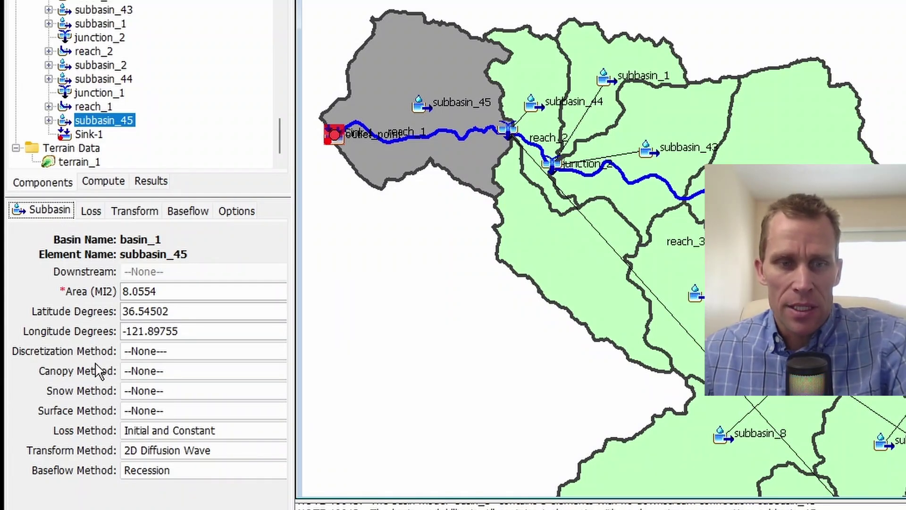
Step: Examine the available discretization, canopy and transform method options for subbasin_45 without changing any selection
click(166, 352)
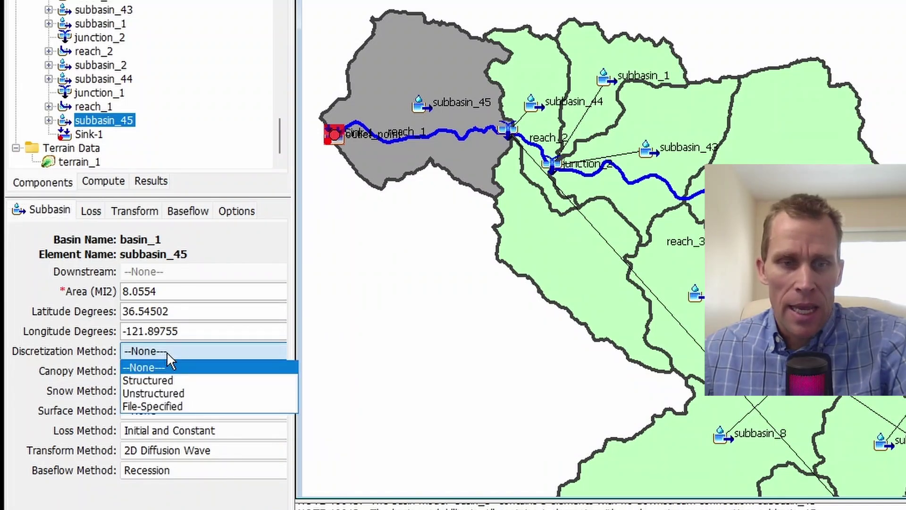
click(168, 353)
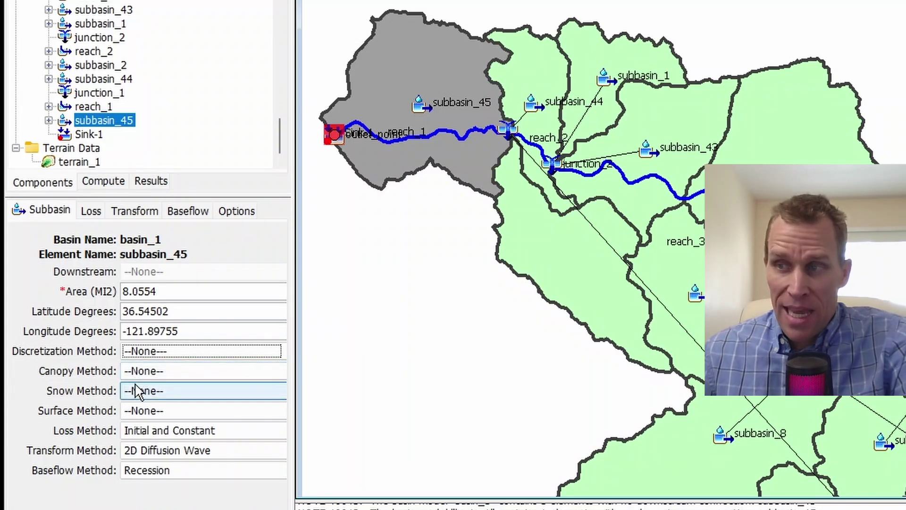
click(160, 371)
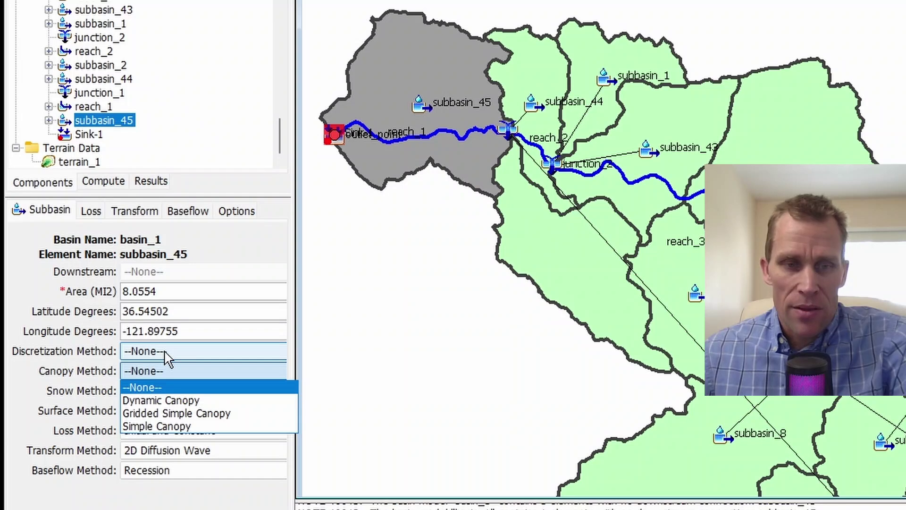
click(165, 351)
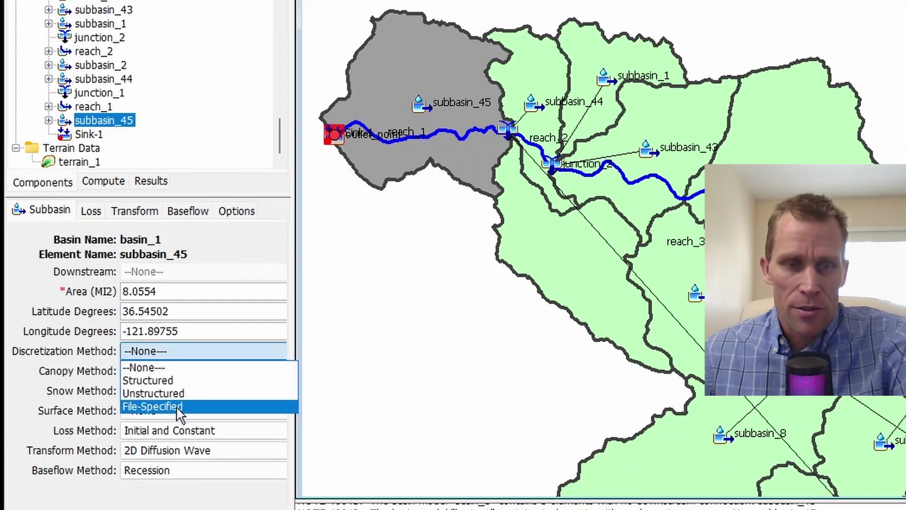
click(117, 350)
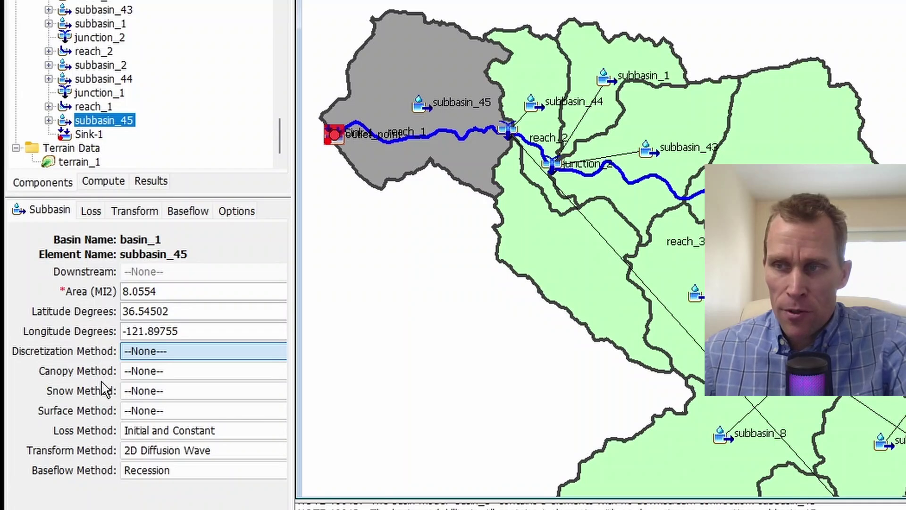
click(146, 409)
click(146, 427)
click(125, 430)
click(104, 427)
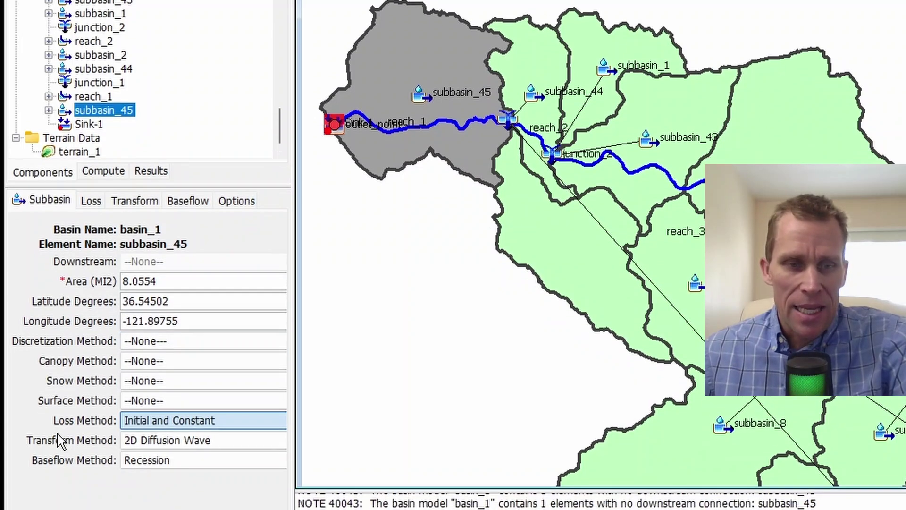
click(138, 399)
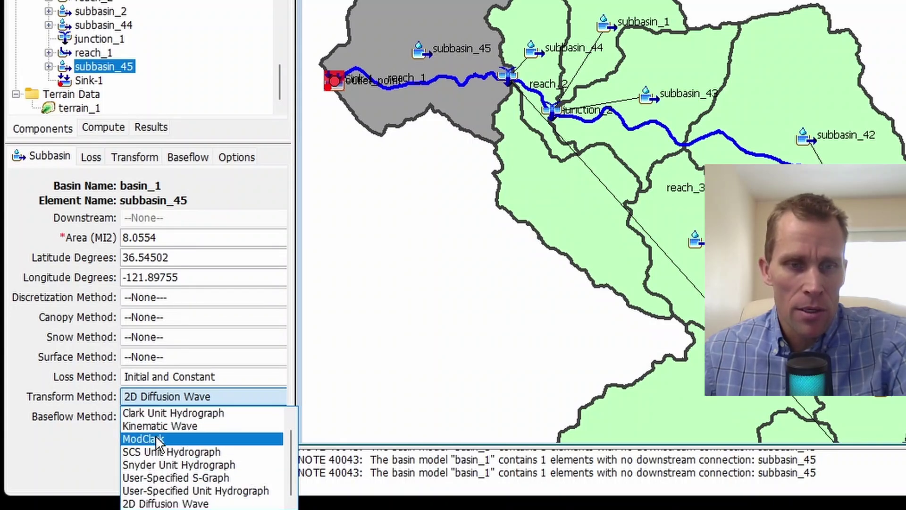
click(84, 363)
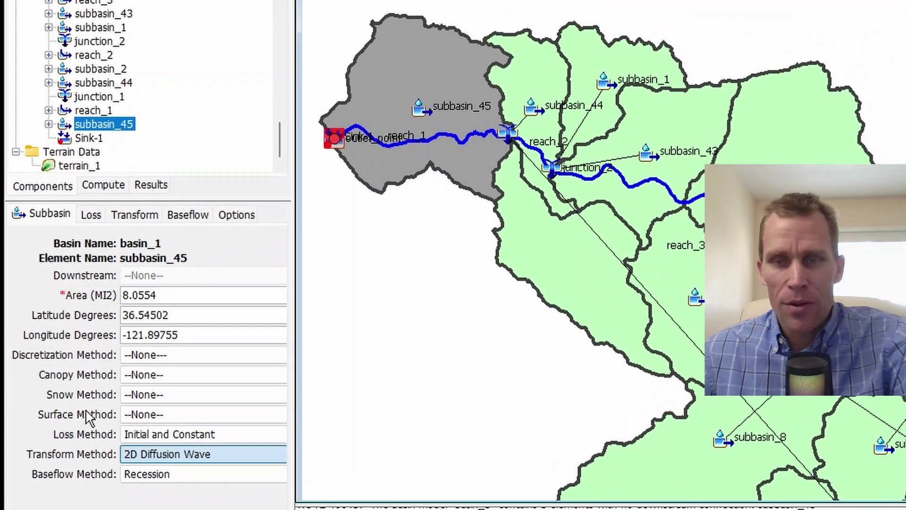
Step: Set the discretization method of subbasin_45 to Structured and accept the loss of its current discretization data
click(146, 335)
click(146, 356)
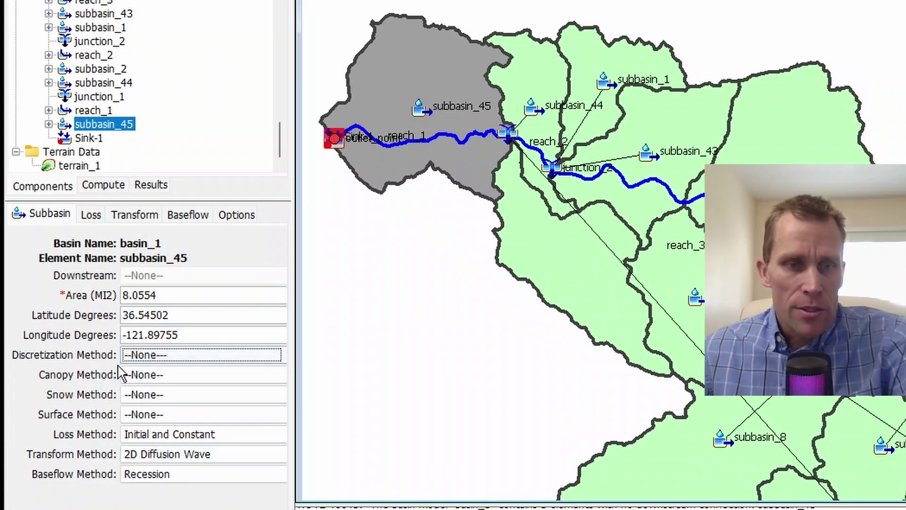
click(161, 359)
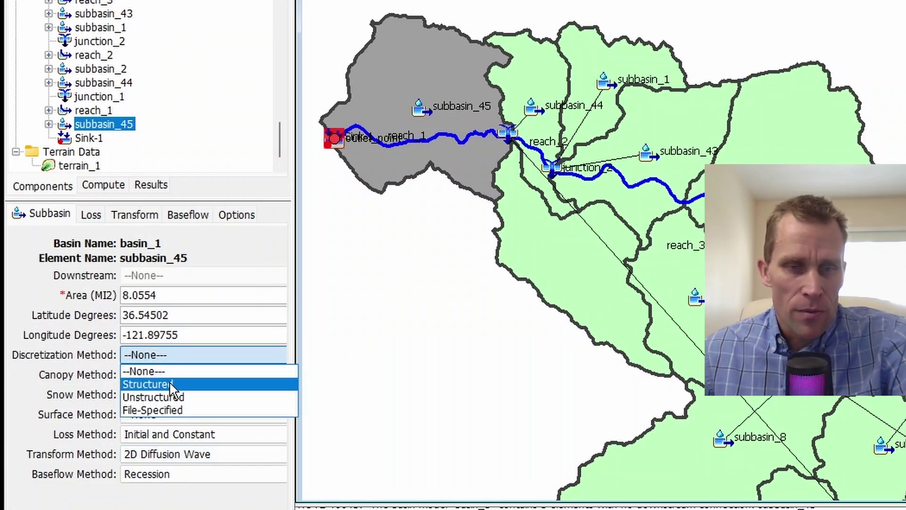
click(166, 384)
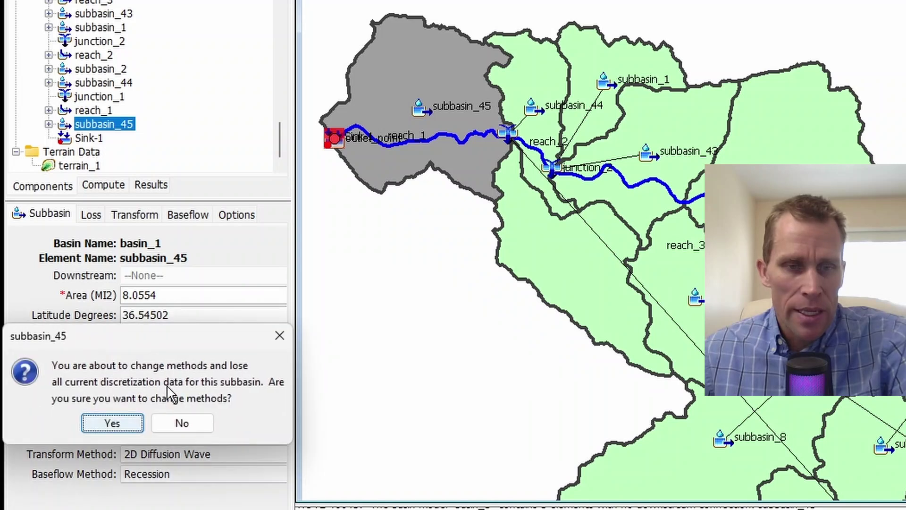
drag(174, 340, 248, 262)
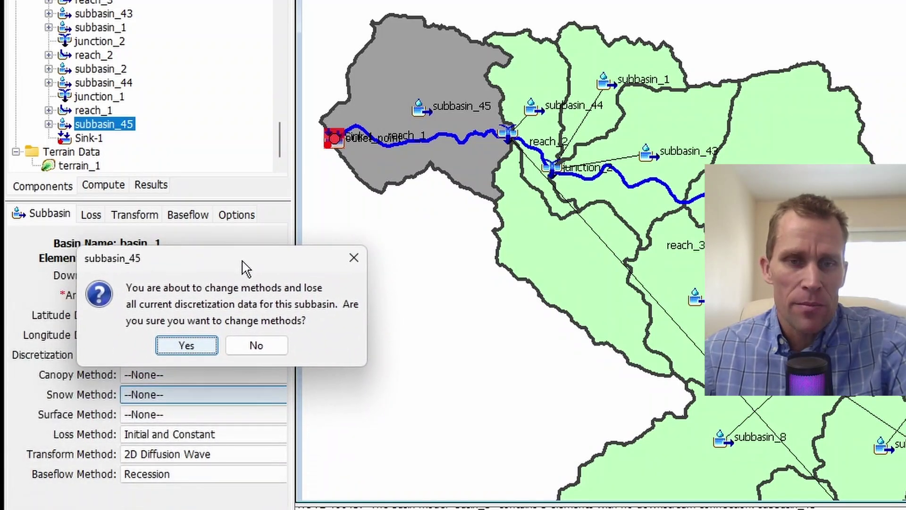
click(191, 345)
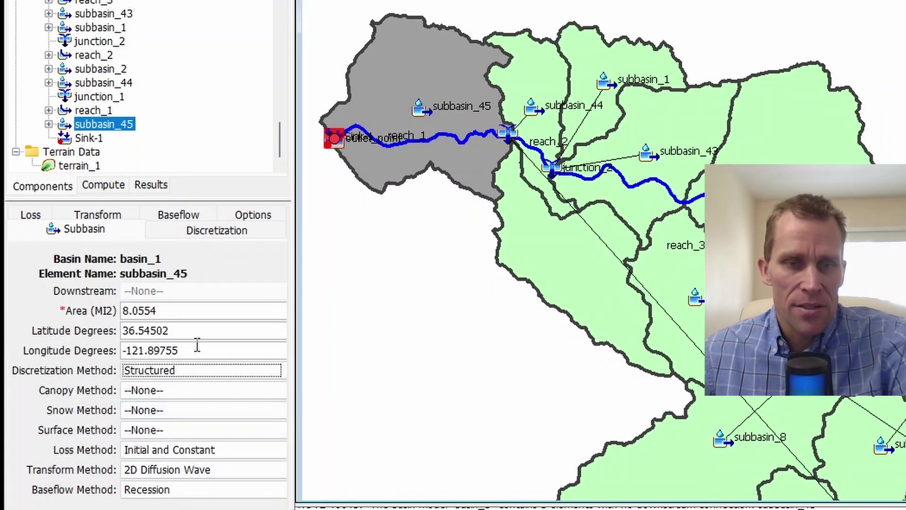
Step: Display the discretization settings of subbasin_45 with room for the full fields and choose SHG as the projection
click(202, 238)
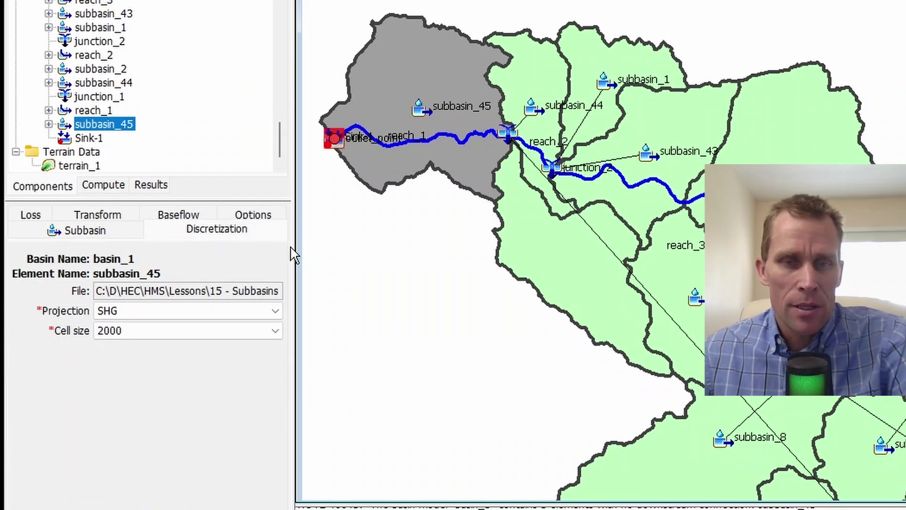
drag(291, 247, 359, 264)
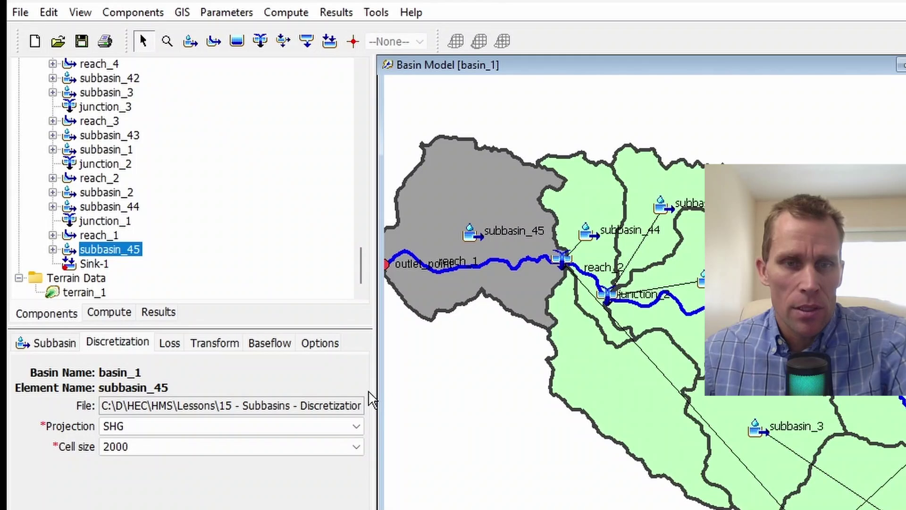
click(42, 346)
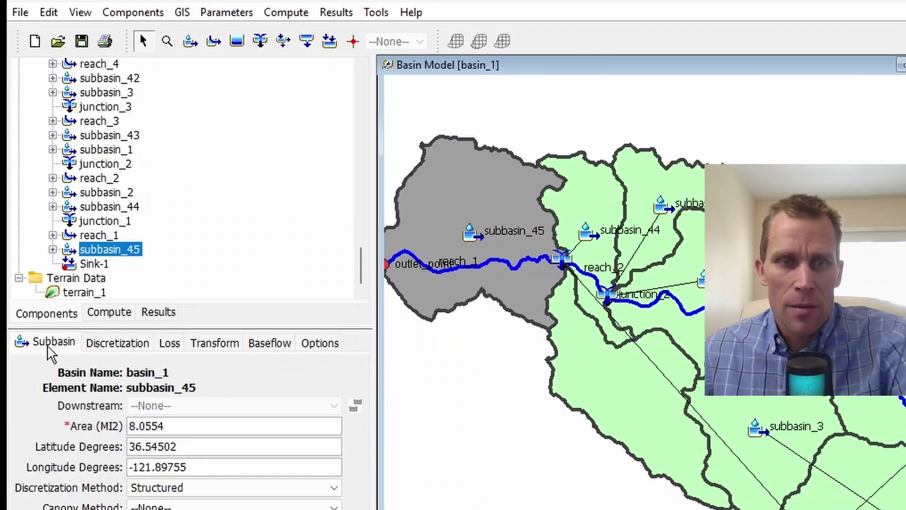
click(116, 346)
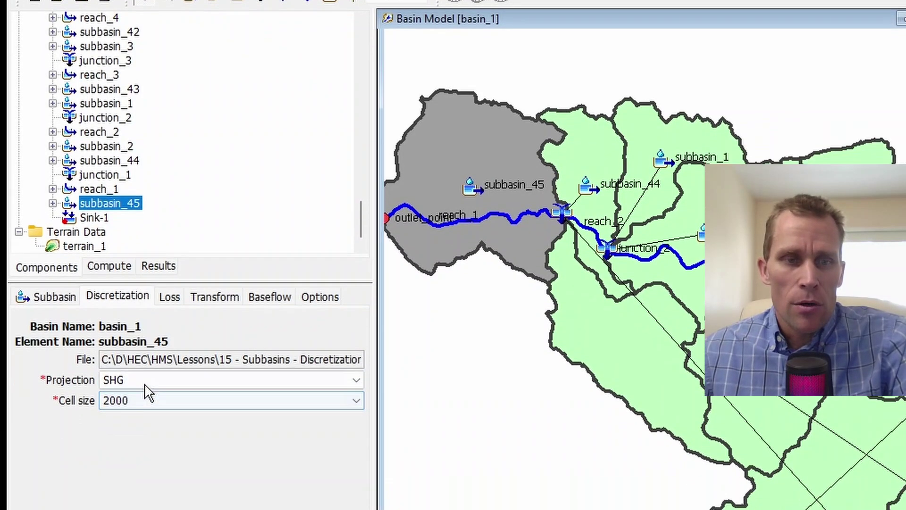
click(145, 384)
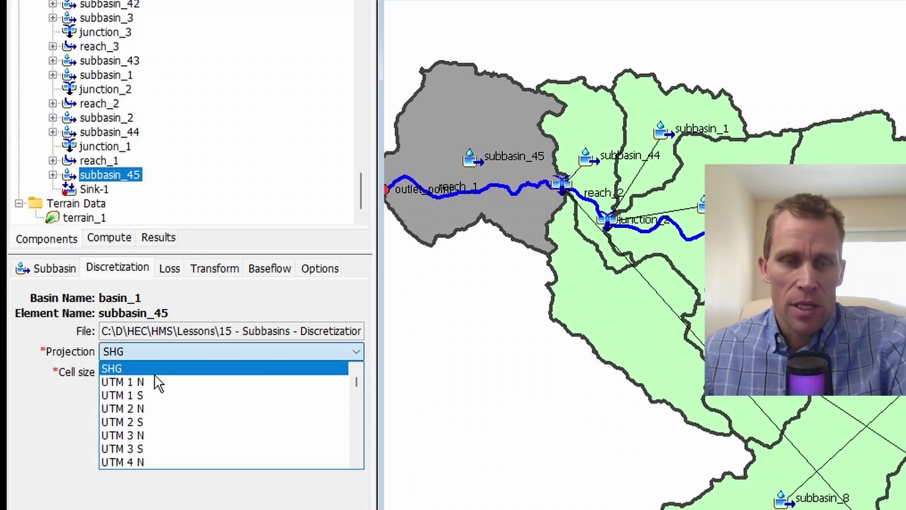
click(129, 368)
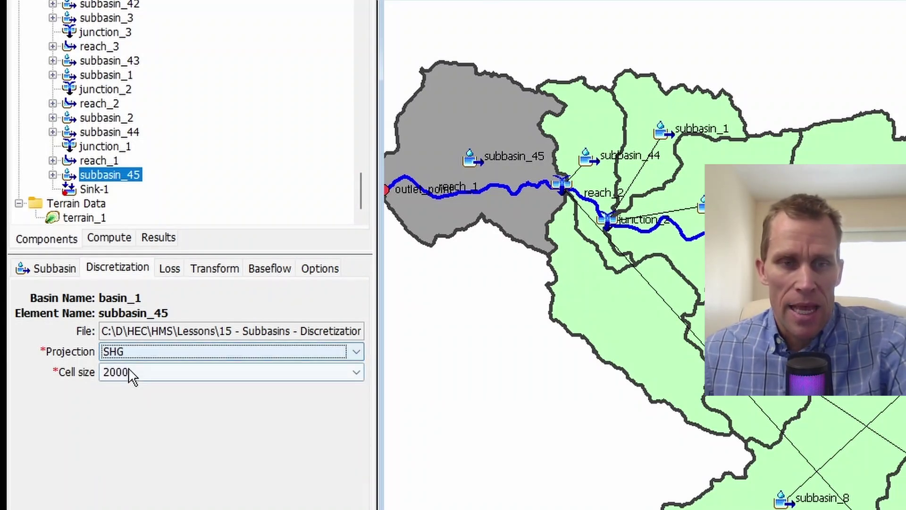
Step: Choose 2000 as the discretization cell size from the available sizes and save the project
click(157, 373)
scroll(152, 405, up, 1)
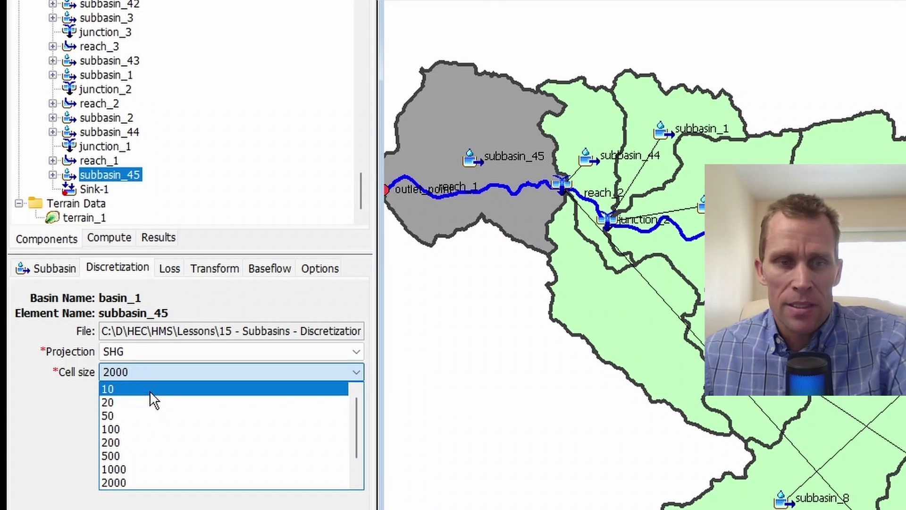
scroll(154, 390, down, 1)
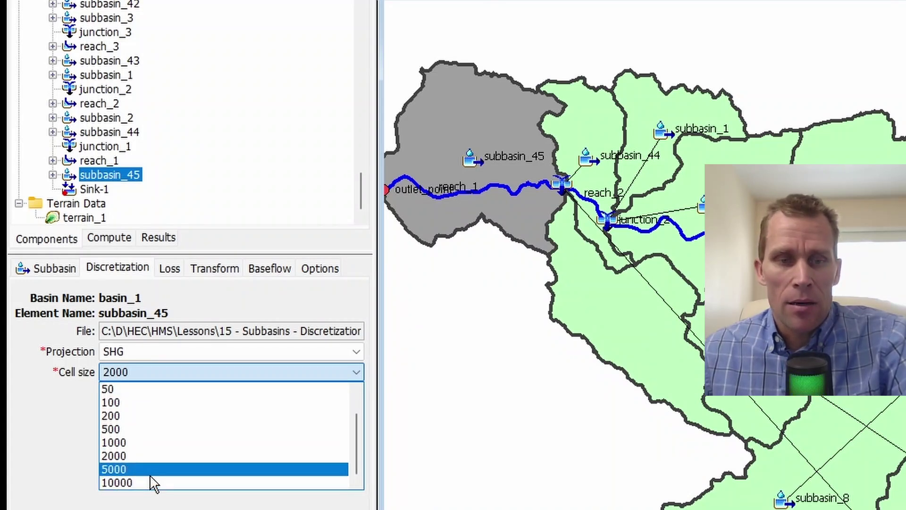
scroll(149, 444, up, 1)
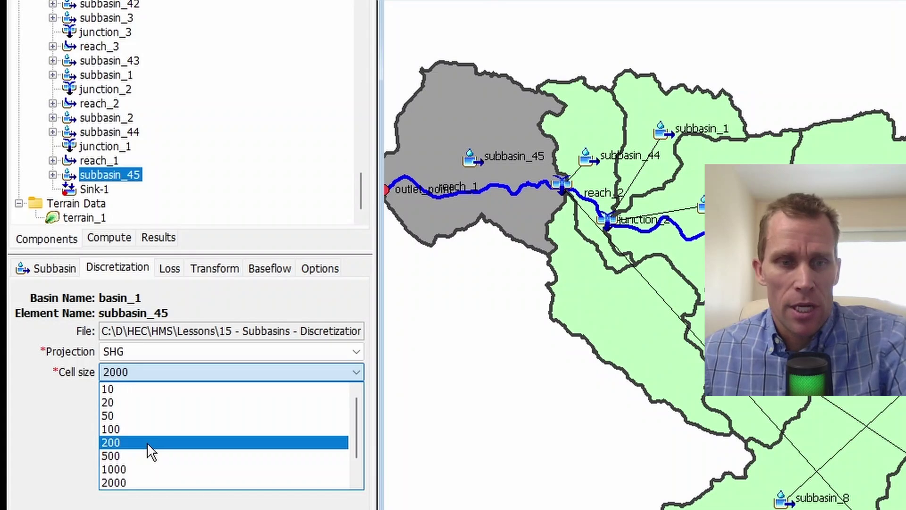
click(121, 483)
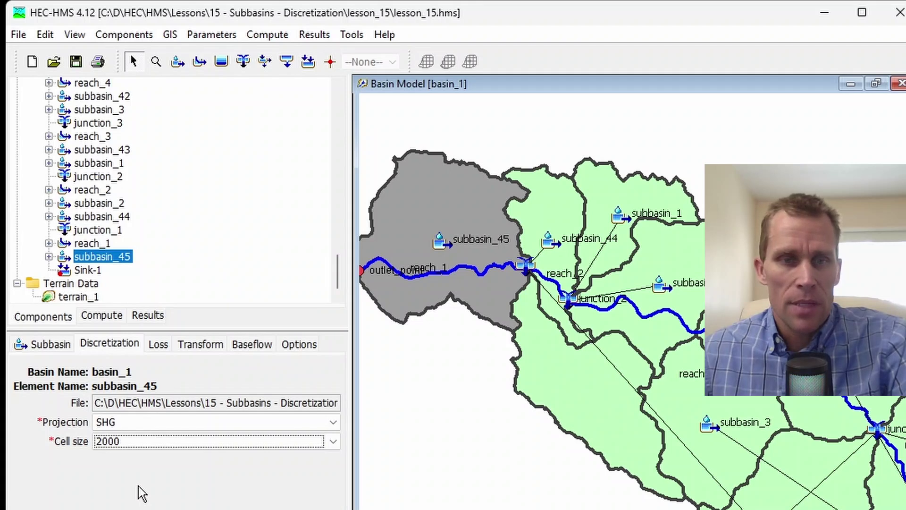
click(76, 65)
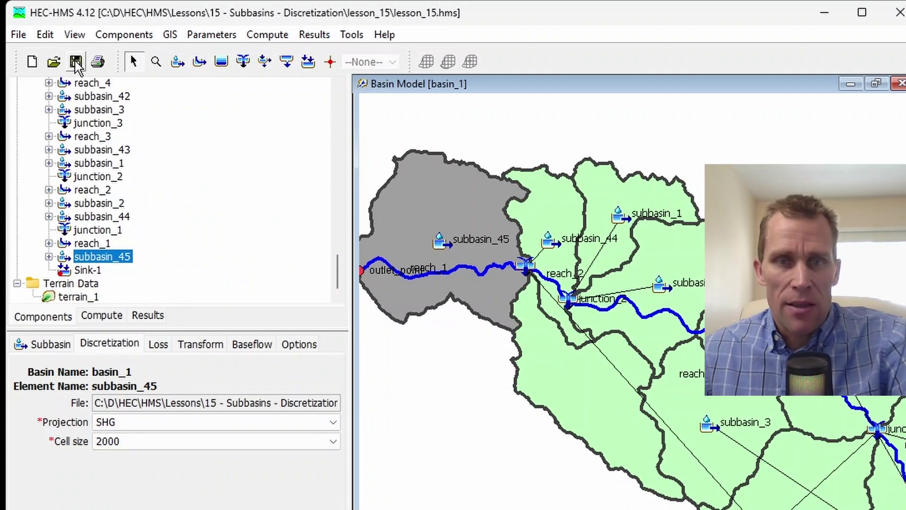
scroll(534, 393, up, 2)
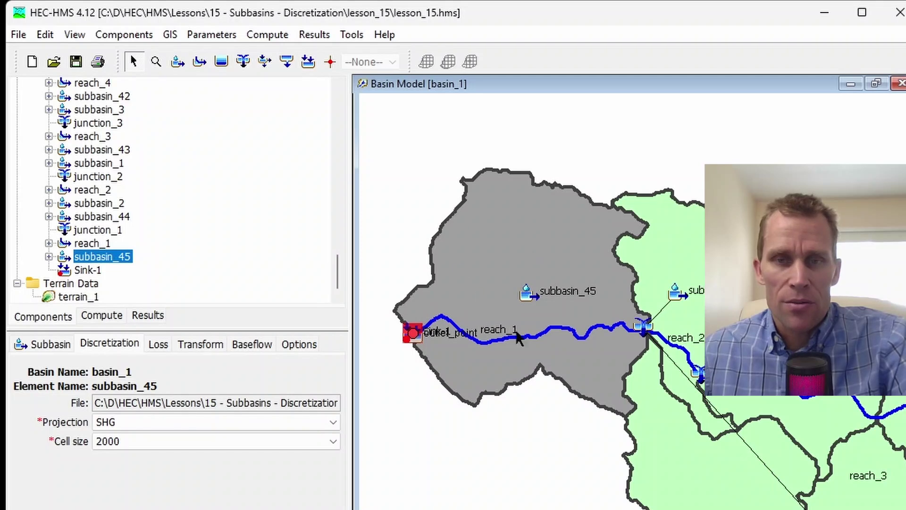
Step: Compute the grid cells for the 2000 cell-size discretization of subbasin_45
click(170, 35)
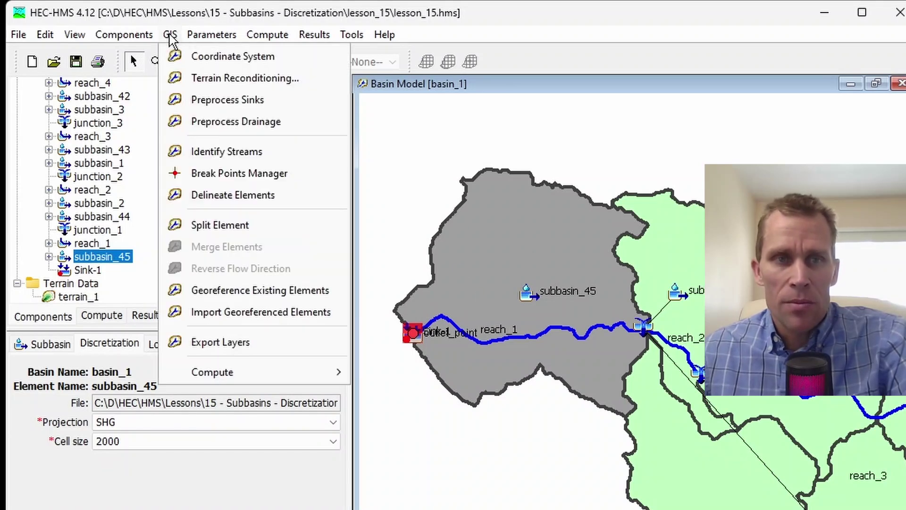
mouse_move(235, 373)
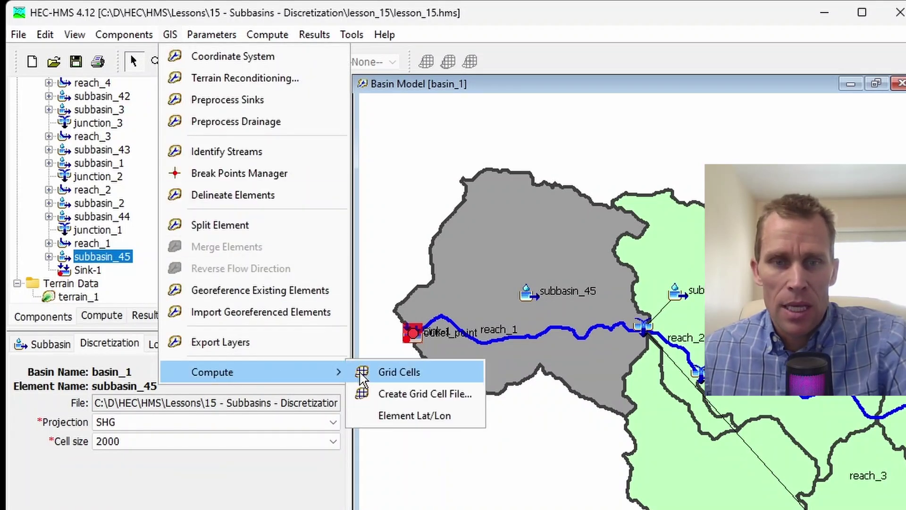
click(398, 372)
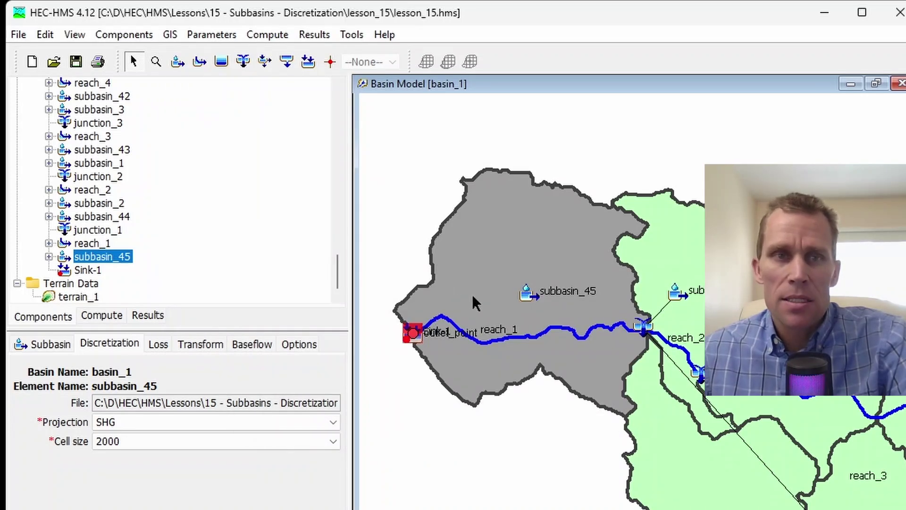
Step: Turn on the Discretization map layer for the basin_1 map and close the layer settings
click(75, 35)
click(94, 57)
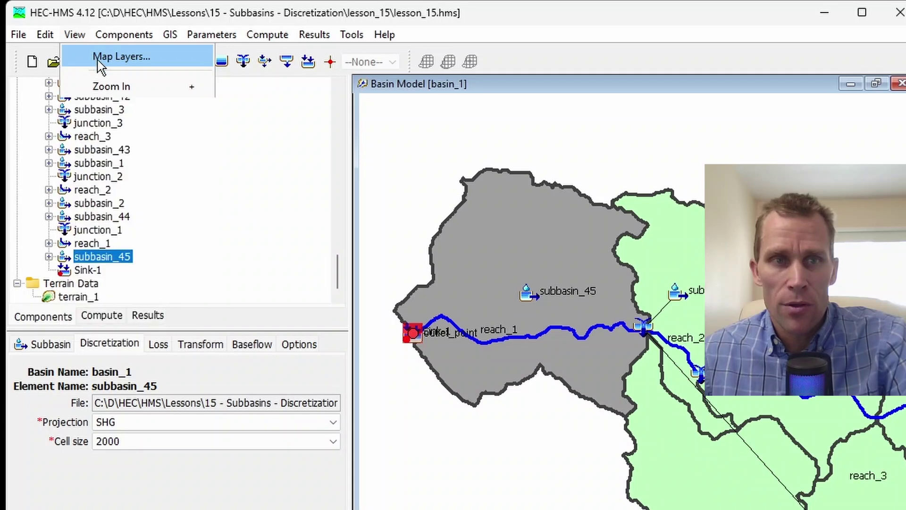
drag(239, 142, 214, 195)
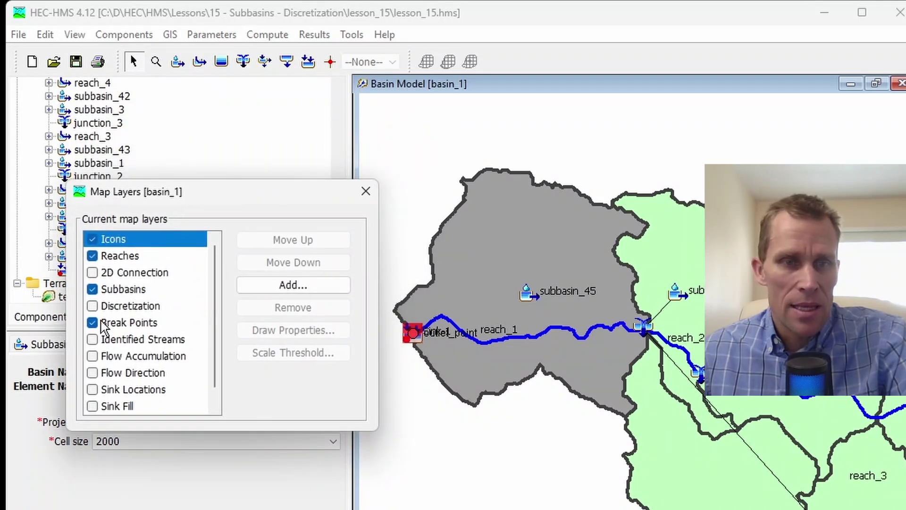
click(93, 306)
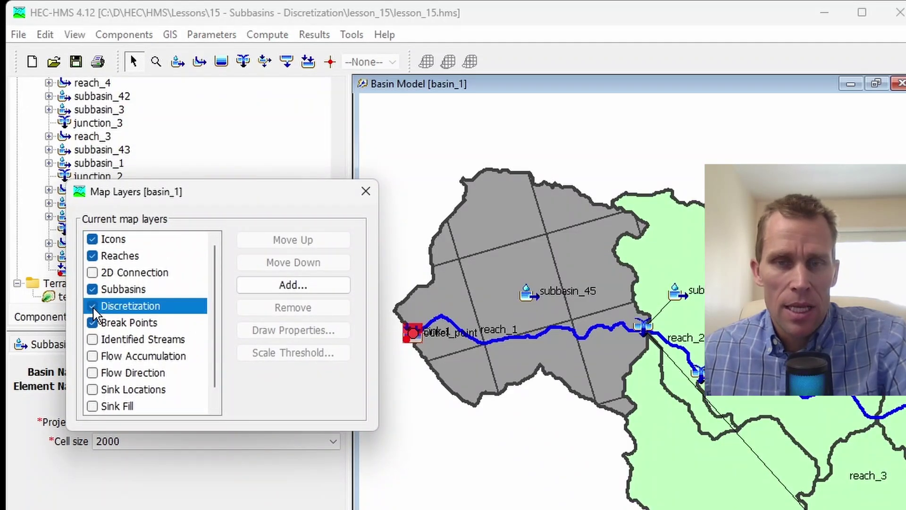
click(366, 190)
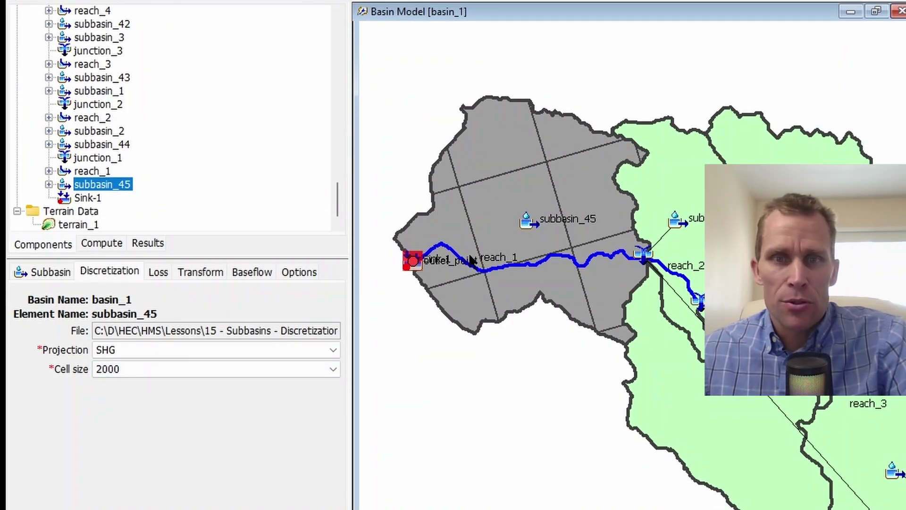
Step: Set the discretization cell size of subbasin_45 to 1000 and recompute the grid cells
click(209, 371)
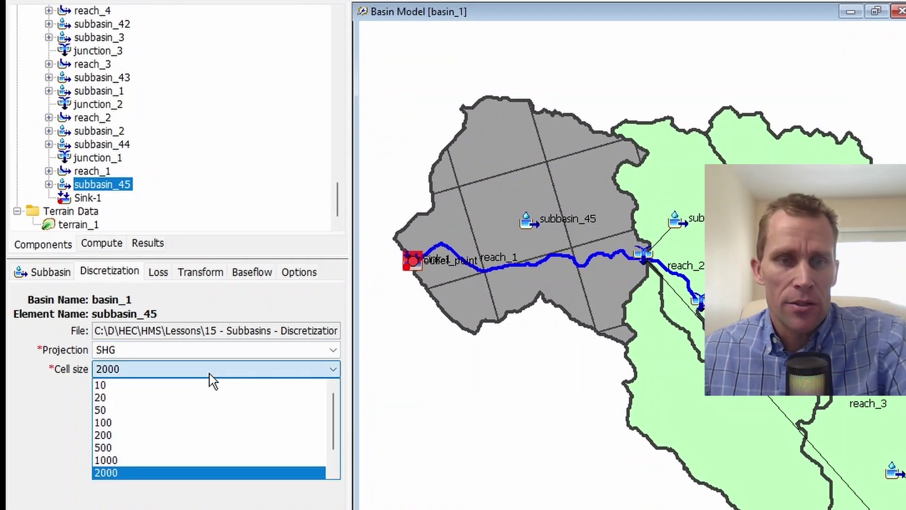
click(122, 460)
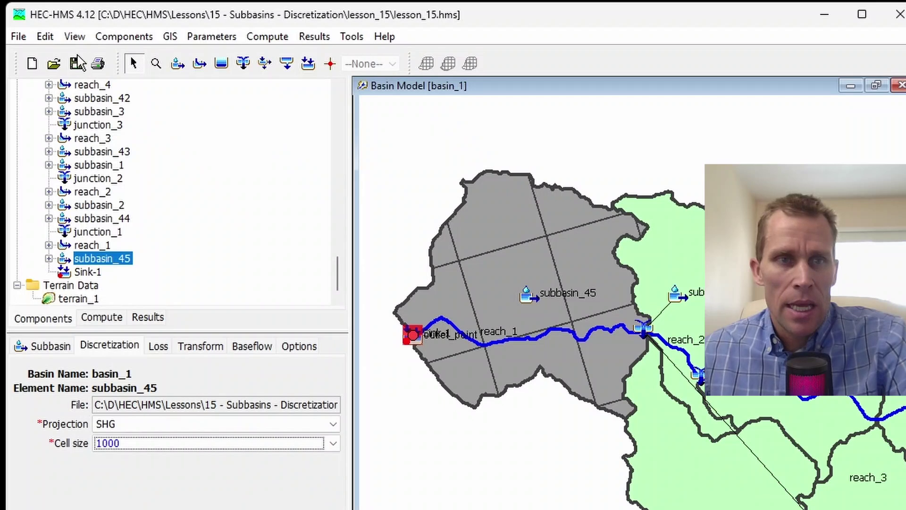
click(124, 37)
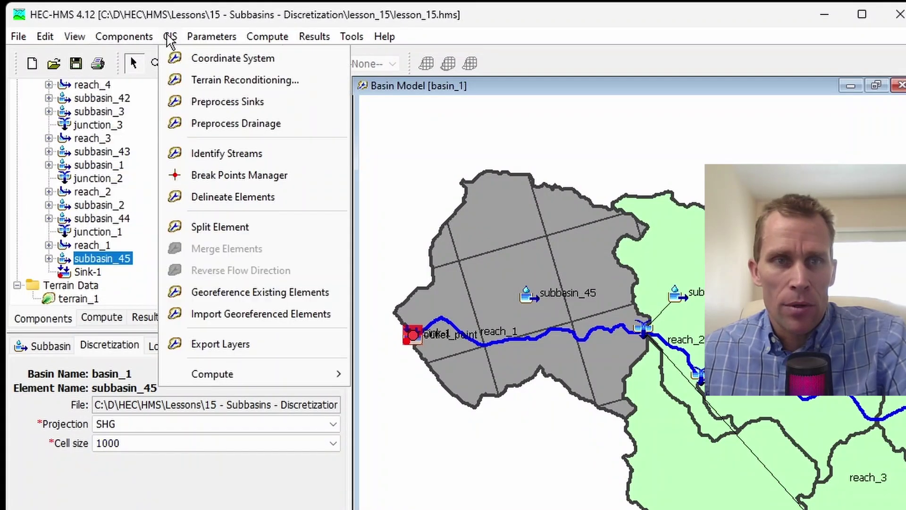
mouse_move(230, 374)
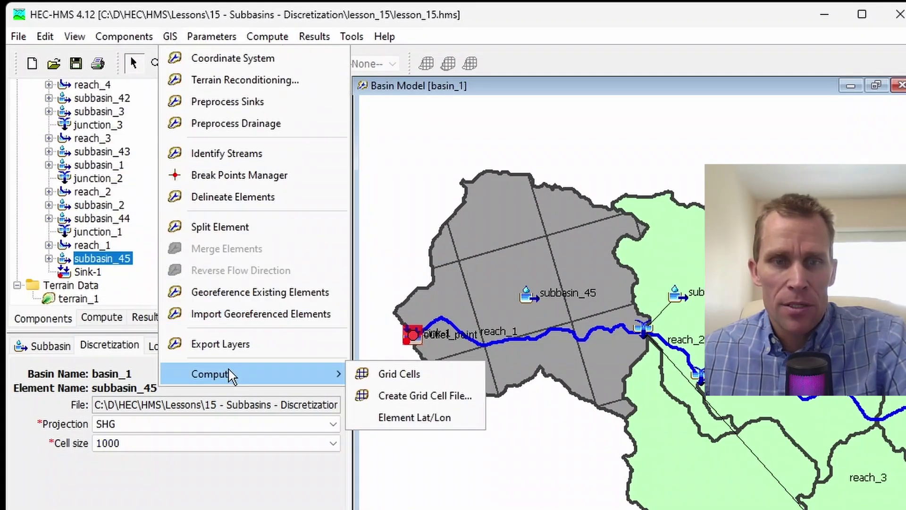
click(409, 373)
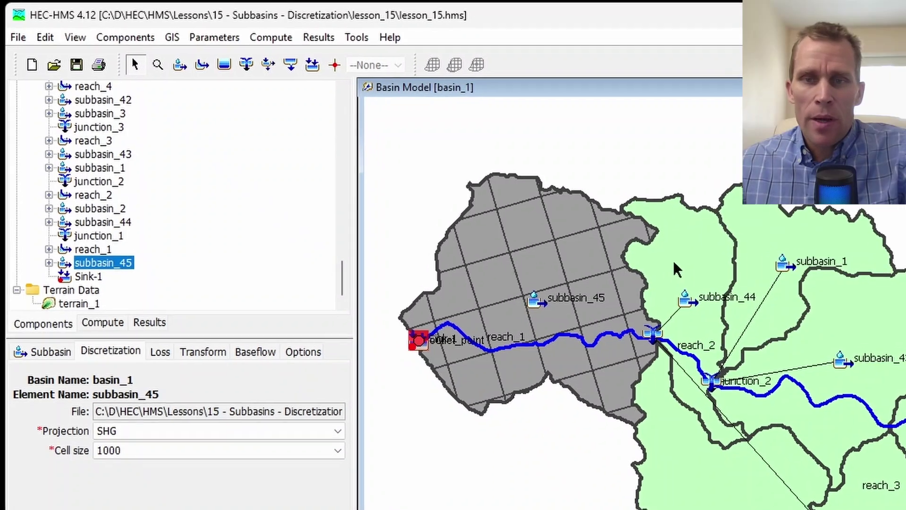
Step: Set the discretization method of subbasin_44 to Structured and accept the loss of its current discretization data
click(675, 269)
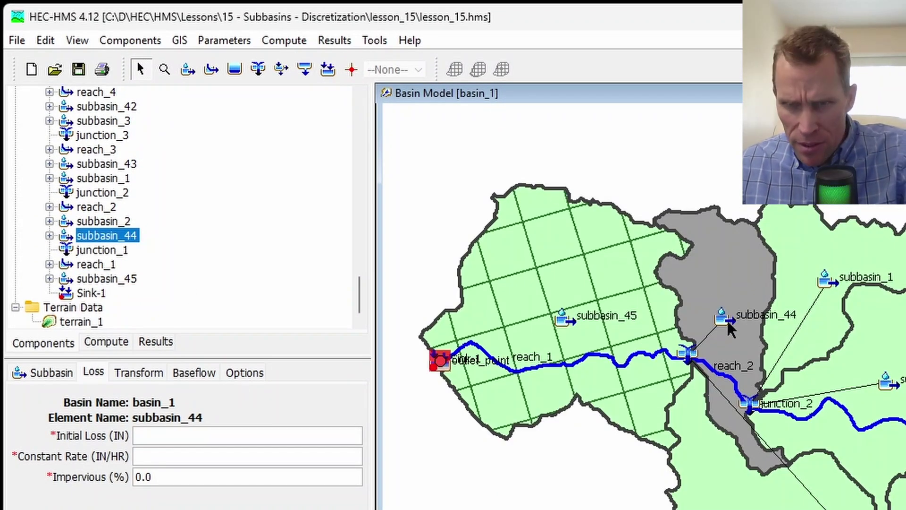
click(44, 373)
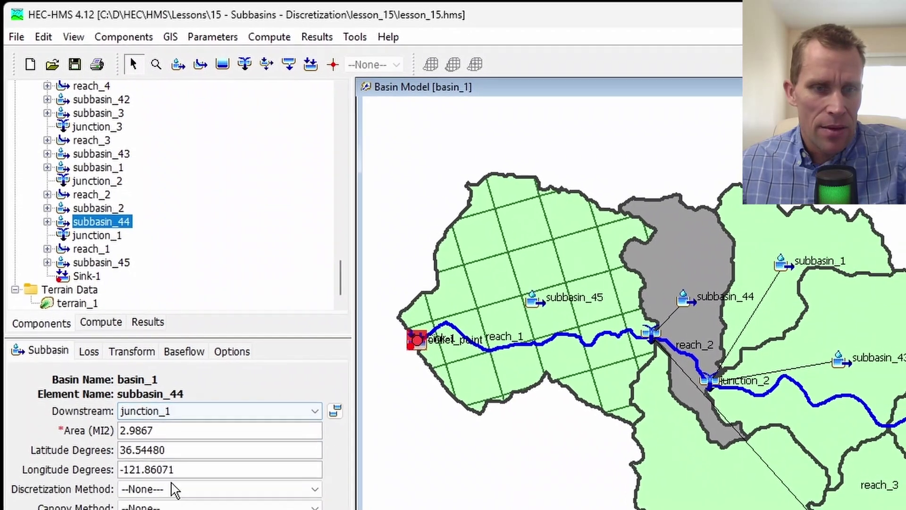
click(167, 488)
click(168, 470)
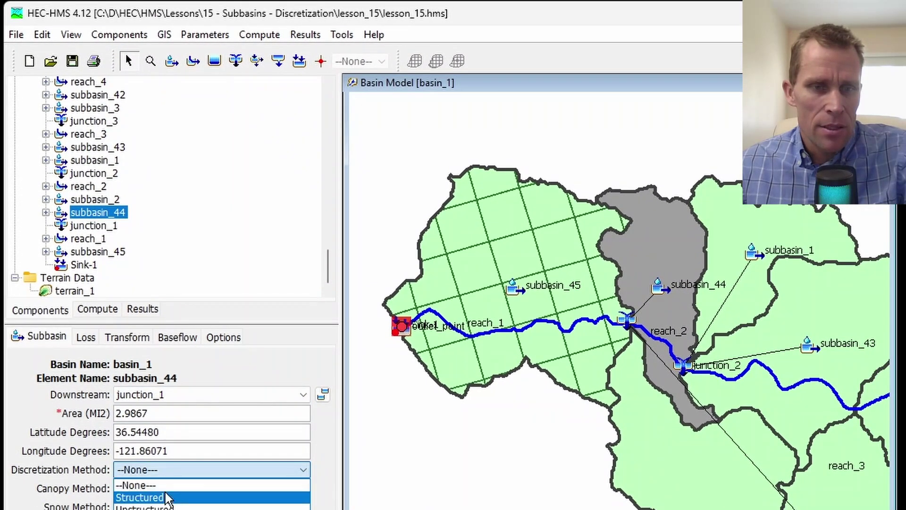
click(169, 498)
key(Return)
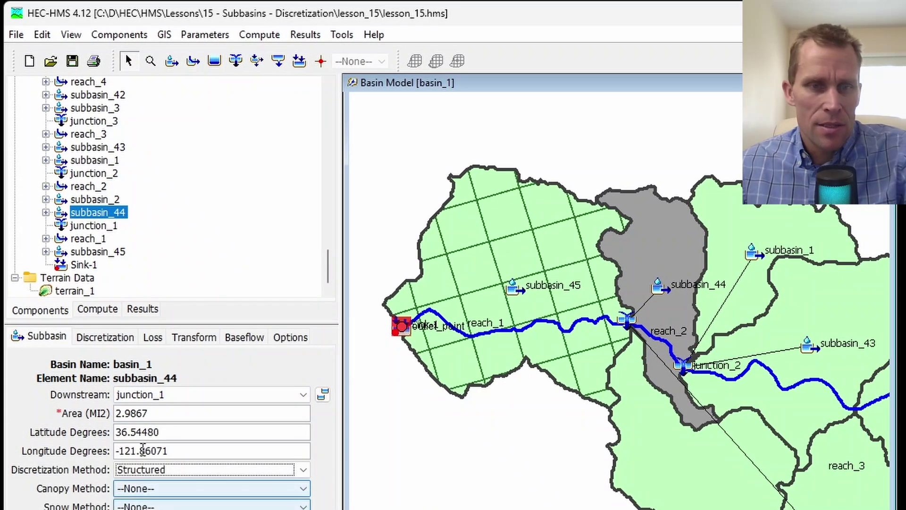
Step: Set the discretization cell size of subbasin_44 to 500 and save the project
click(106, 337)
click(125, 432)
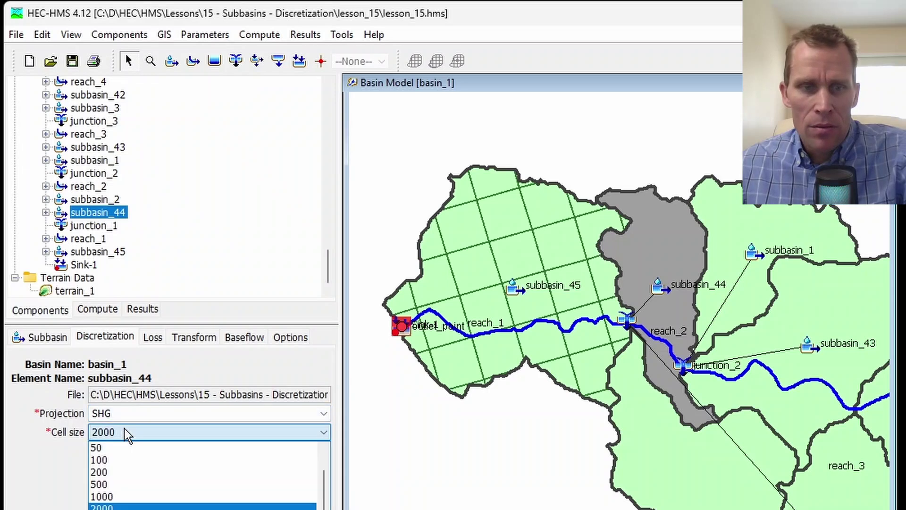
click(122, 485)
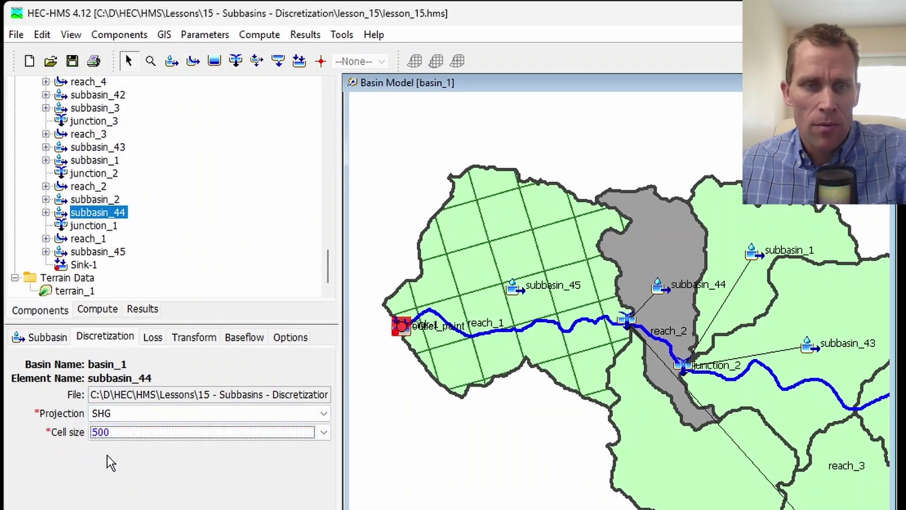
click(73, 66)
Step: Set the discretization method of subbasin_1 to Structured and accept the loss of its current discretization data
click(668, 454)
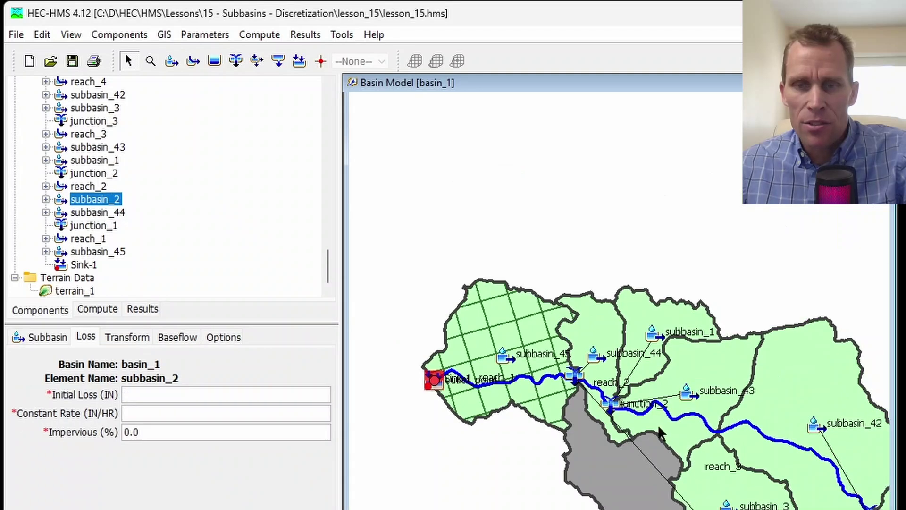
click(634, 301)
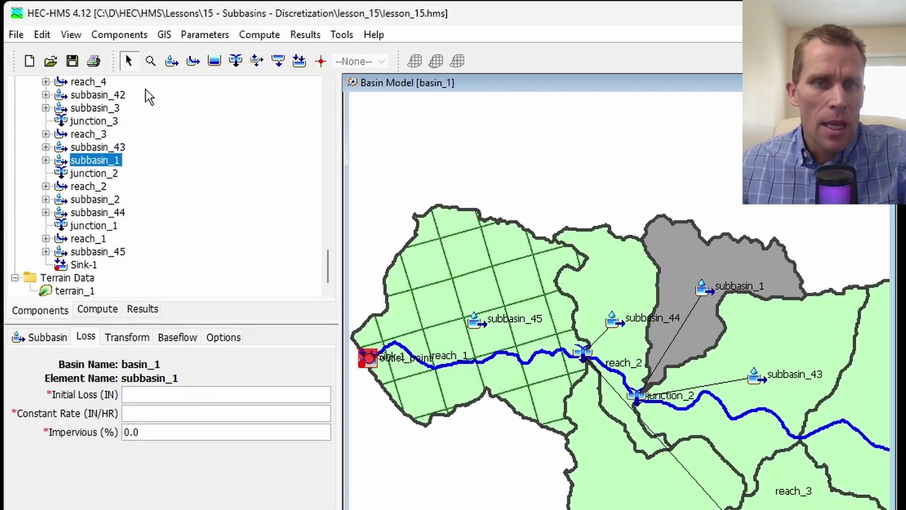
click(48, 337)
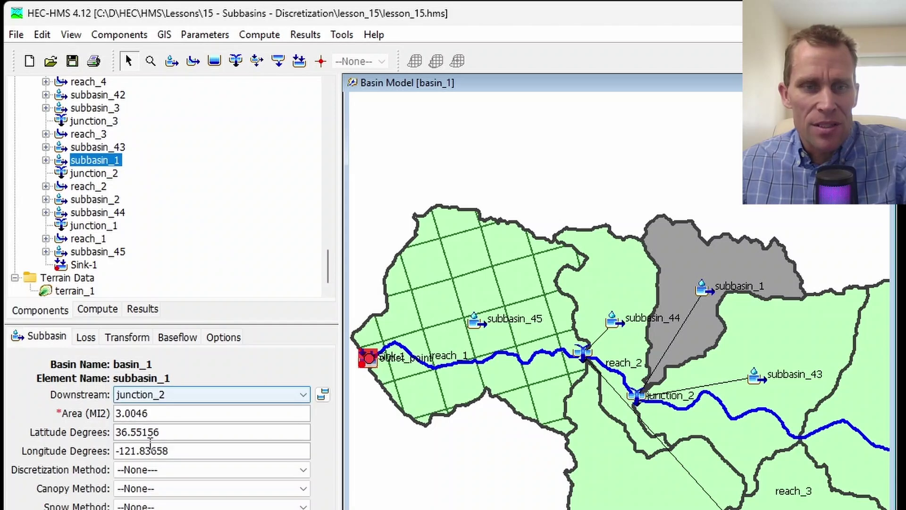
click(166, 479)
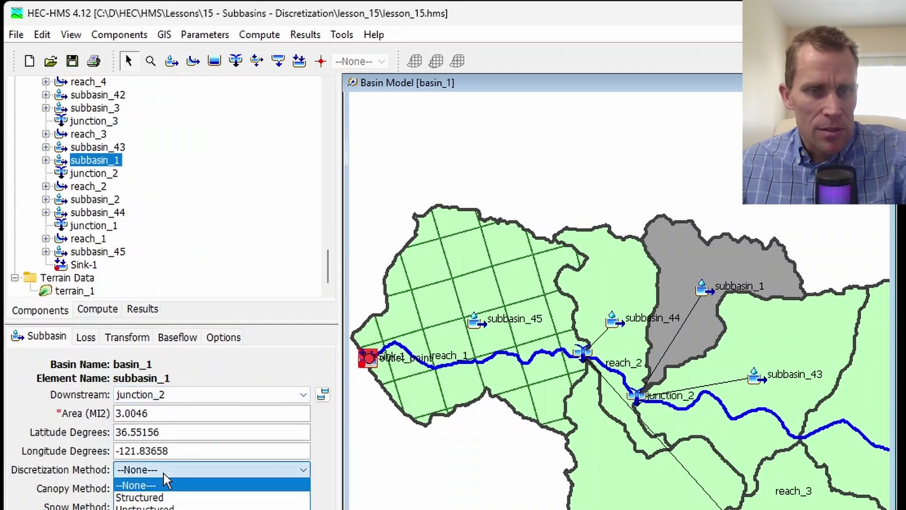
click(163, 496)
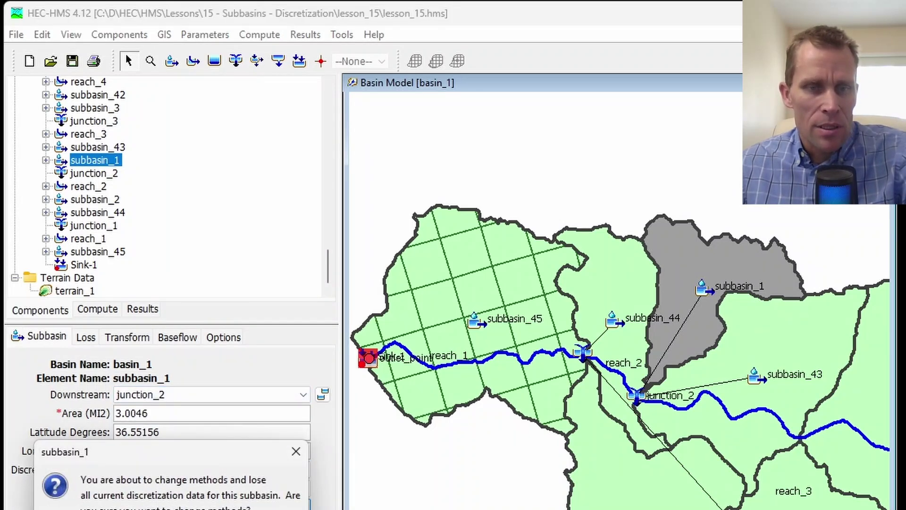
key(Return)
Step: Set the discretization cell size of subbasin_1 to 100 and save the project
click(106, 337)
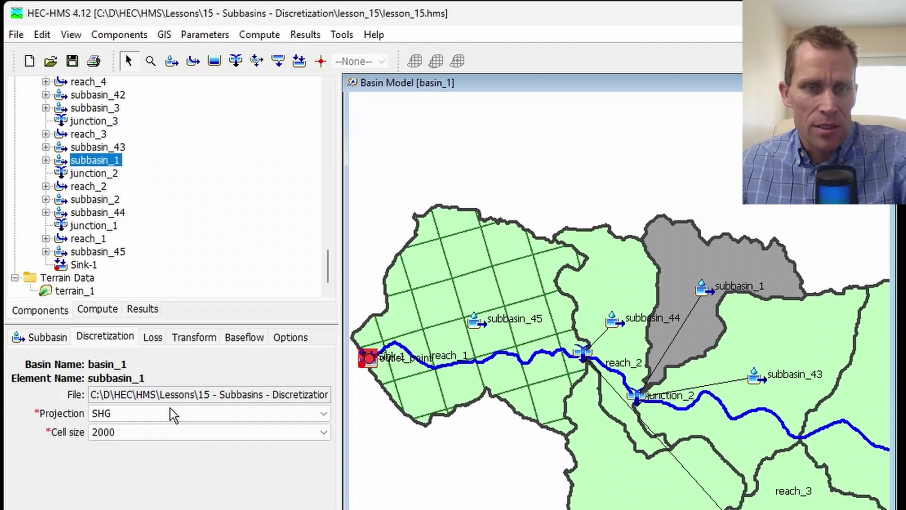
click(179, 435)
click(137, 460)
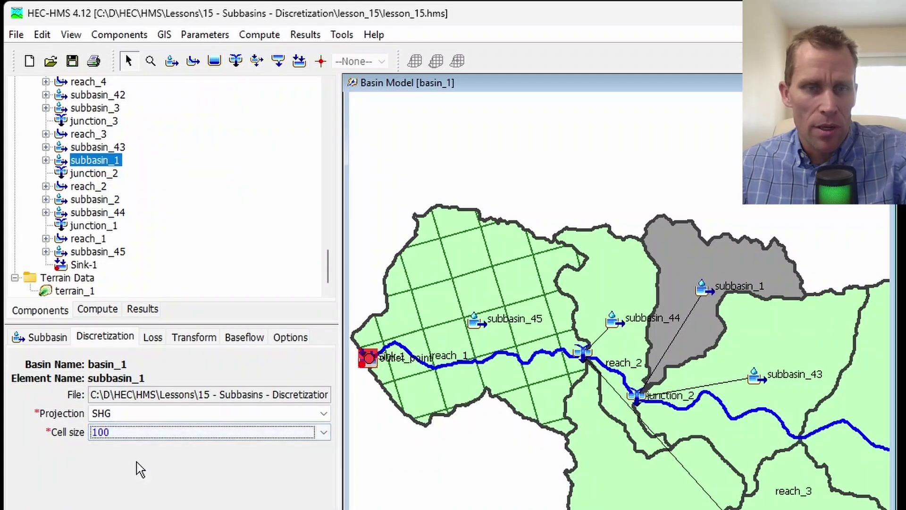
click(73, 62)
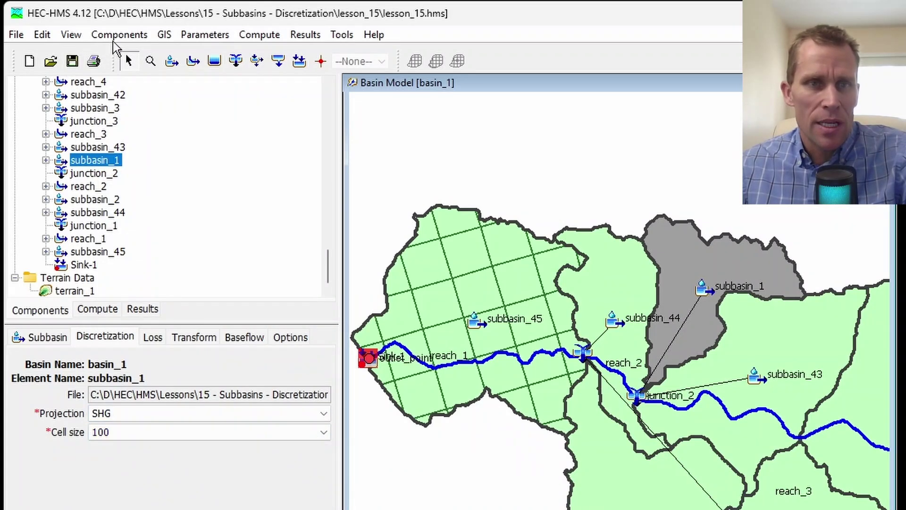
Step: Compute the grid cells for the structured subbasins and compare the grids of subbasin_45, subbasin_44 and subbasin_1 on the map
click(164, 35)
mouse_move(263, 372)
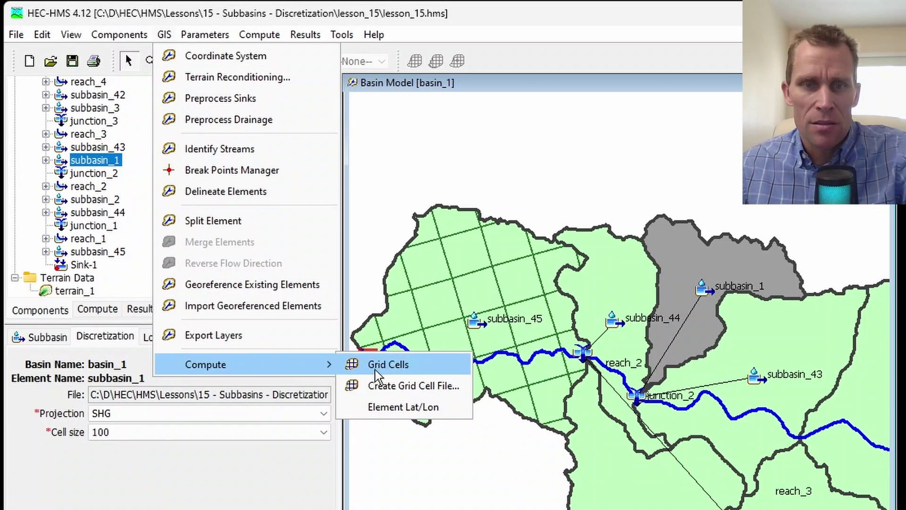
click(358, 365)
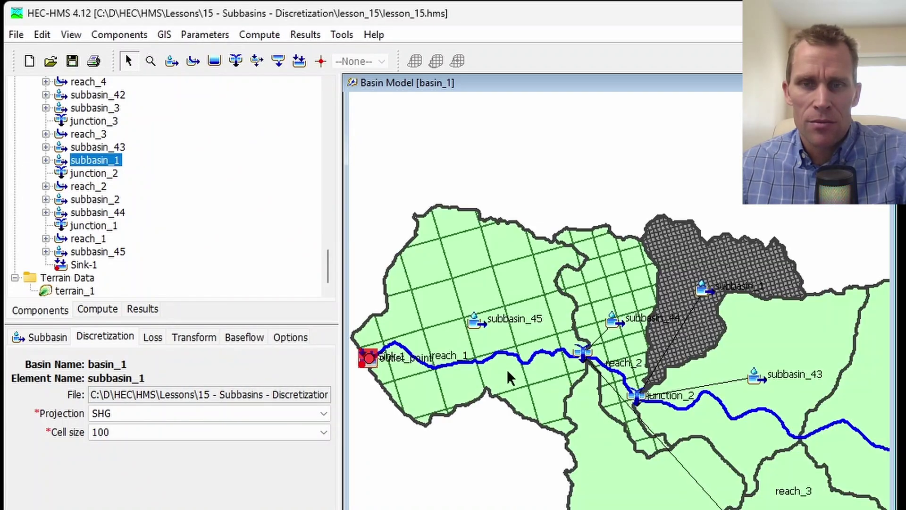
scroll(645, 306, up, 1)
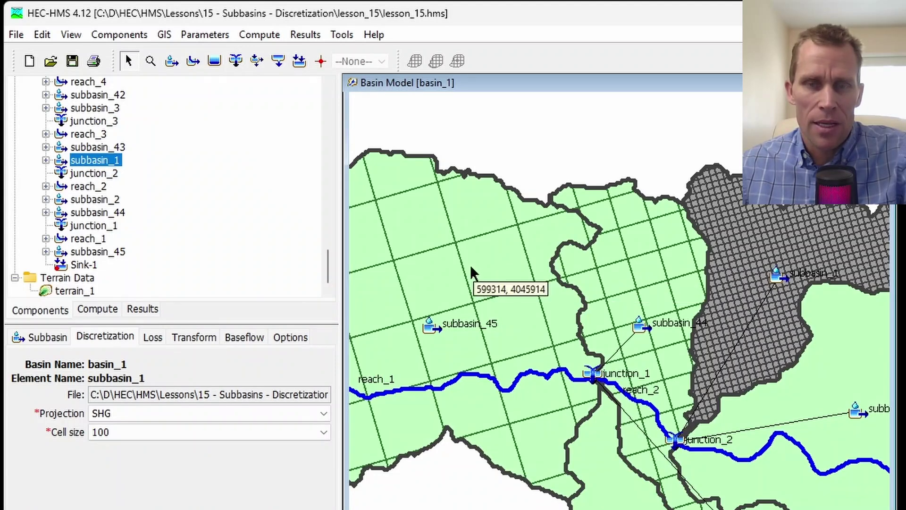
Step: Set the discretization cell size of subbasin_1 to 200 and recompute the grid cells
click(151, 439)
click(134, 484)
click(131, 439)
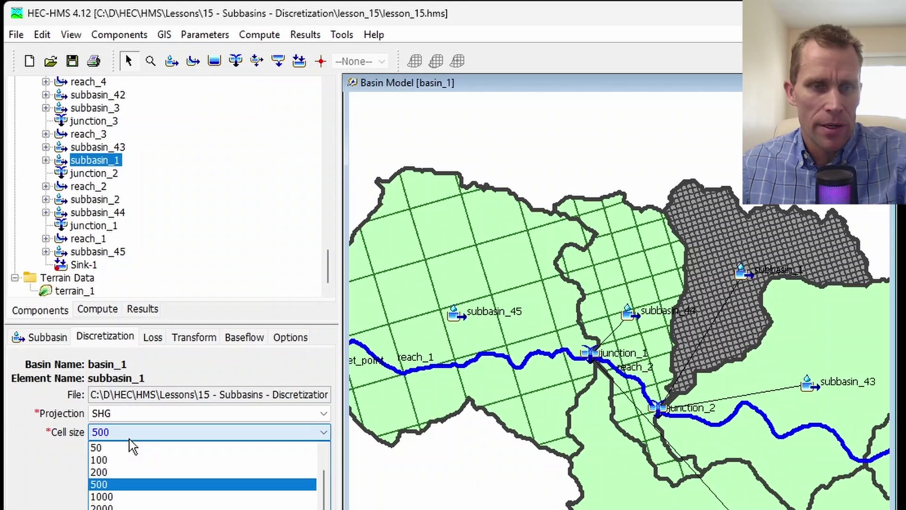
click(130, 472)
click(113, 35)
mouse_move(164, 34)
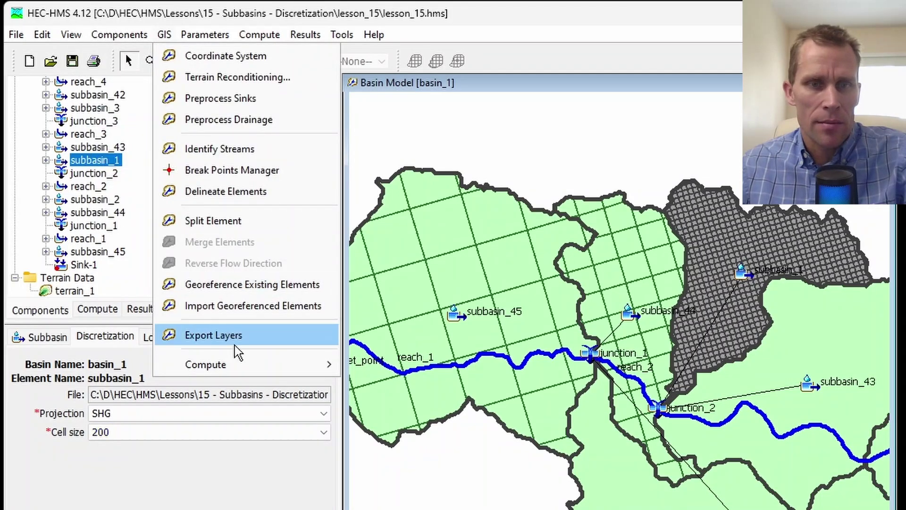
mouse_move(309, 370)
click(394, 372)
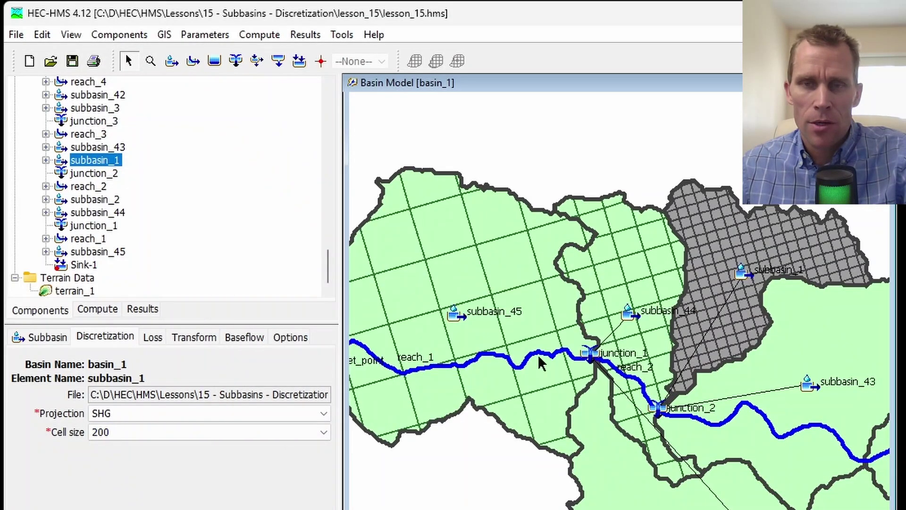
Step: Read the end of the discretization file path of subbasin_1 and switch to SQLiteStudio
click(638, 195)
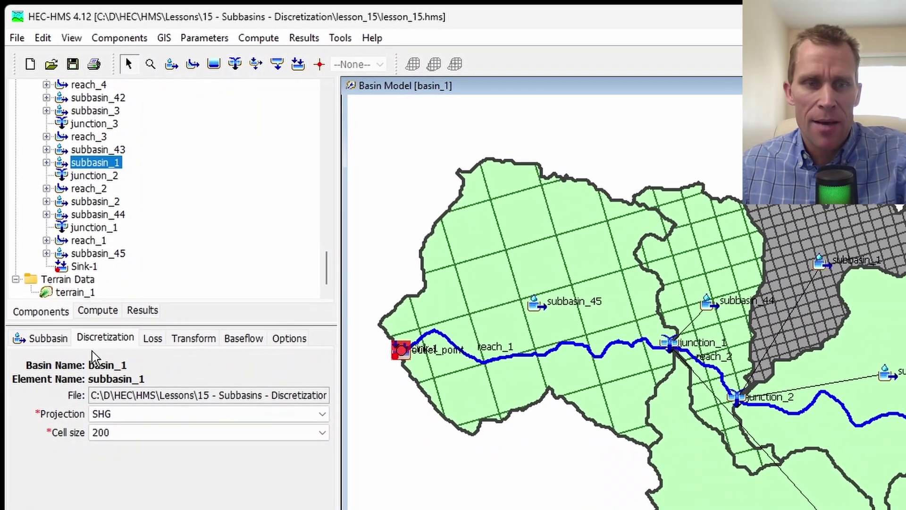
drag(197, 394, 373, 388)
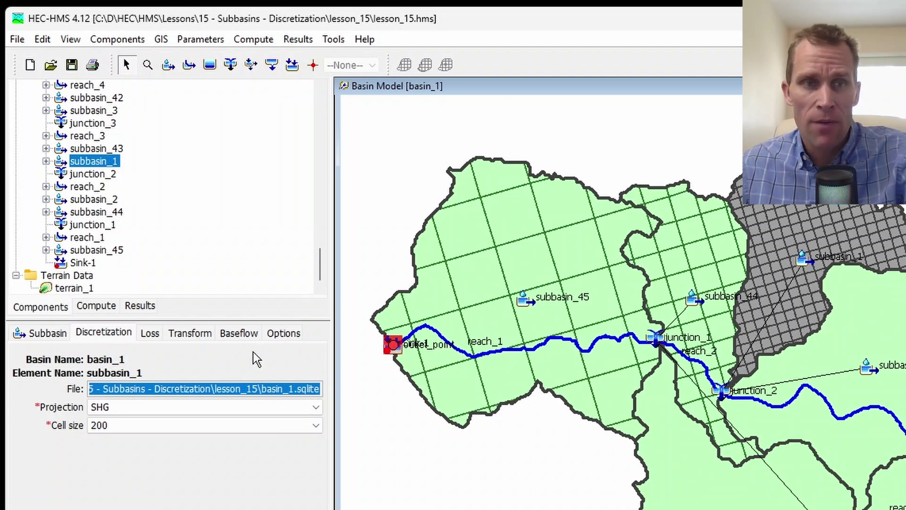
drag(321, 270, 328, 101)
click(71, 112)
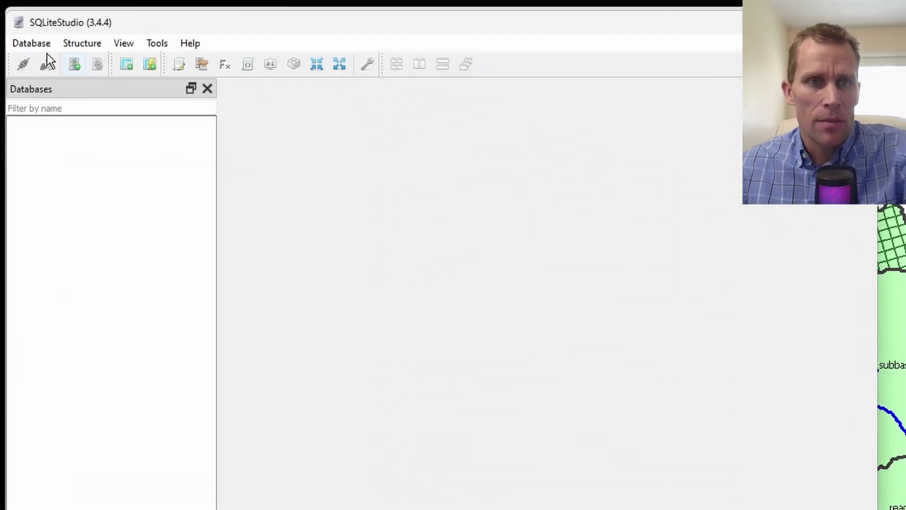
Step: Add the SQLite 3 database basin_1.sqlite from the lesson_15 folder to the database list, keeping it permanent
click(28, 45)
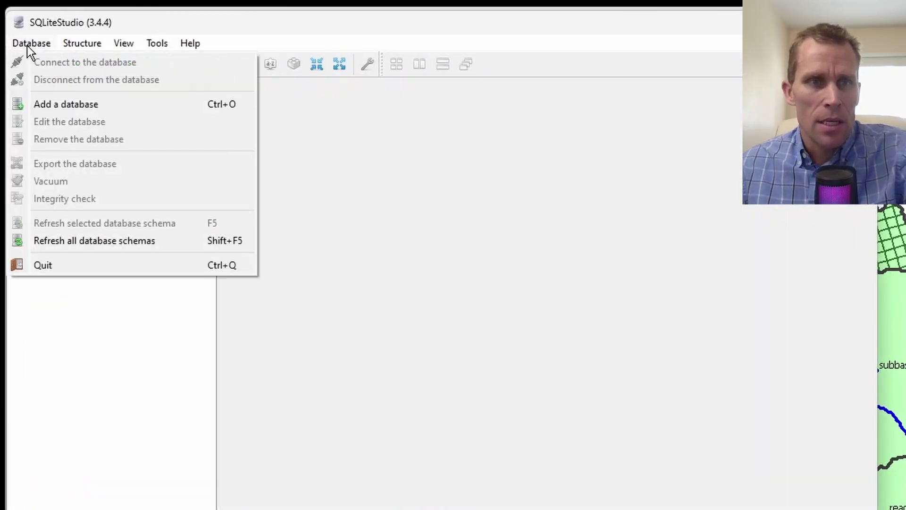
click(55, 108)
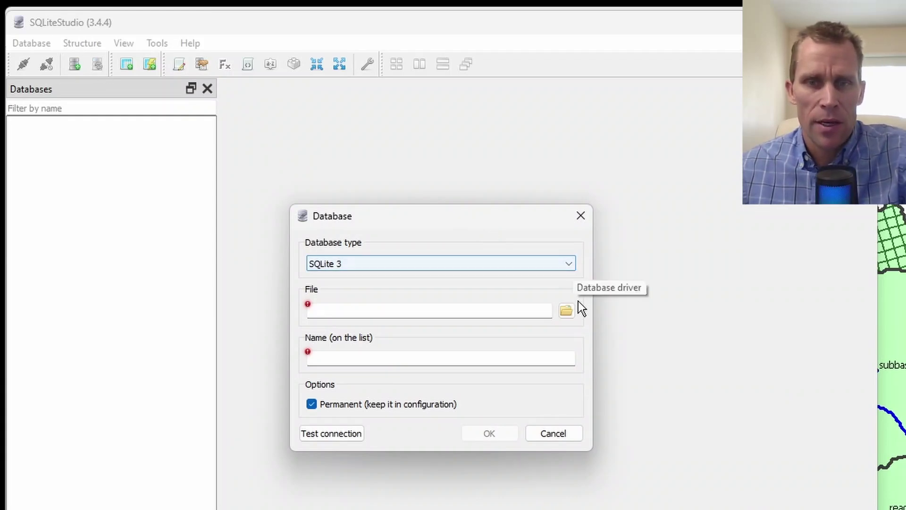
click(566, 310)
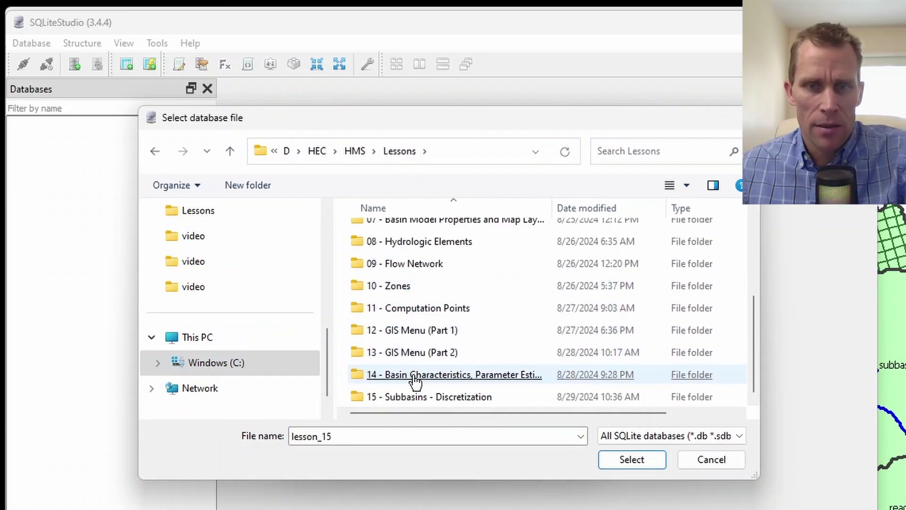
double_click(418, 399)
double_click(386, 236)
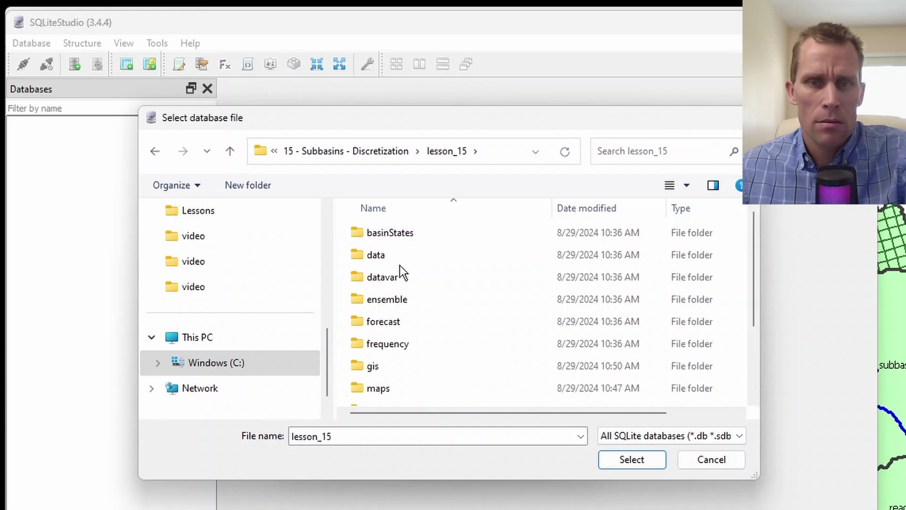
scroll(400, 266, down, 2)
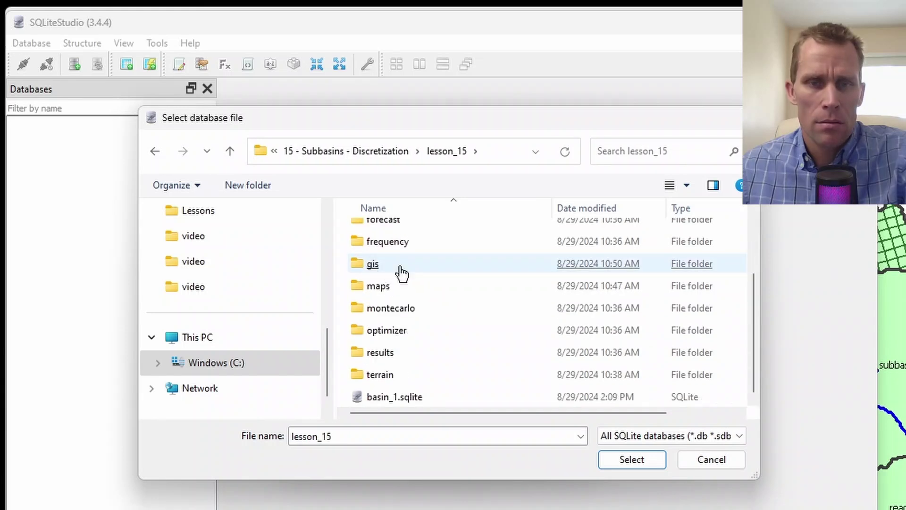
double_click(386, 406)
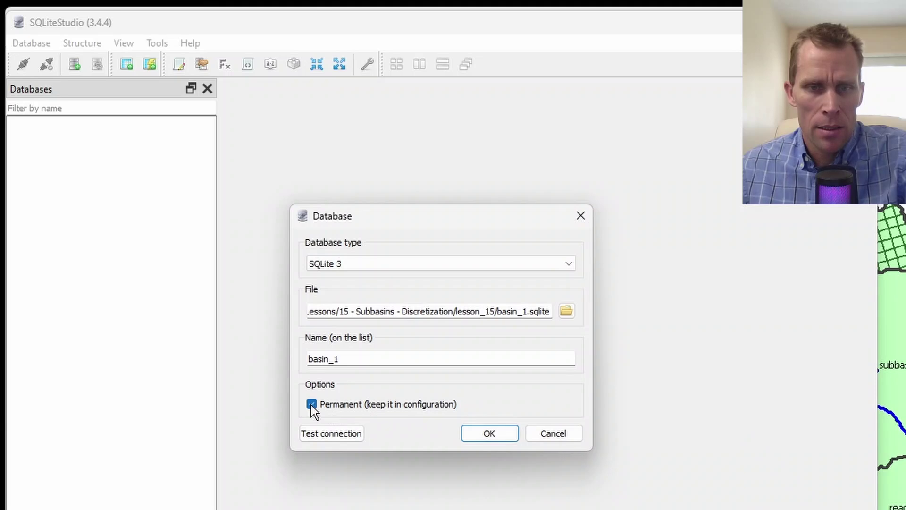
click(491, 435)
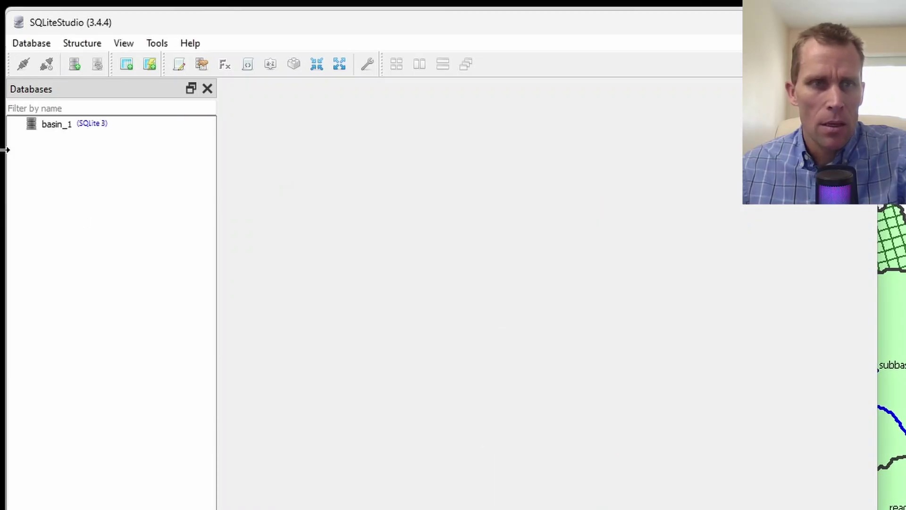
Step: Connect to the basin_1 database, examine the data rows of the subbasin2d table, and switch back to HEC-HMS
double_click(54, 124)
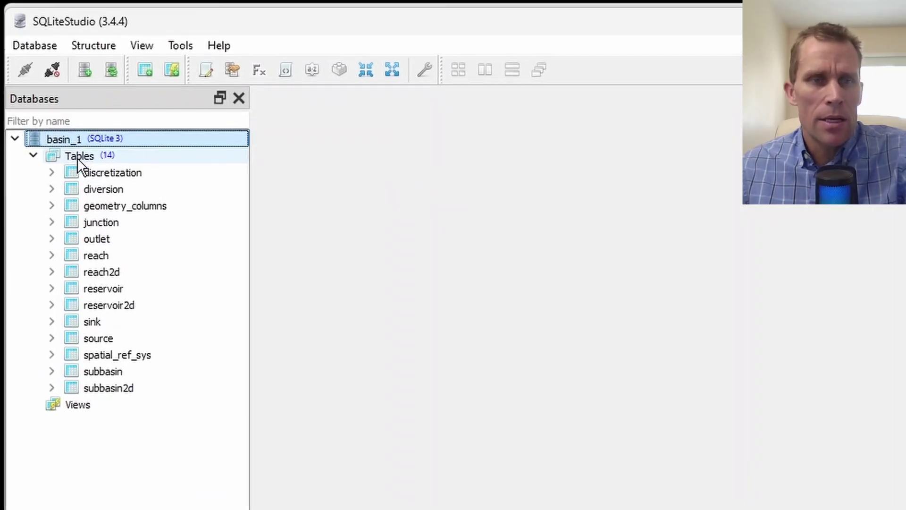
click(77, 158)
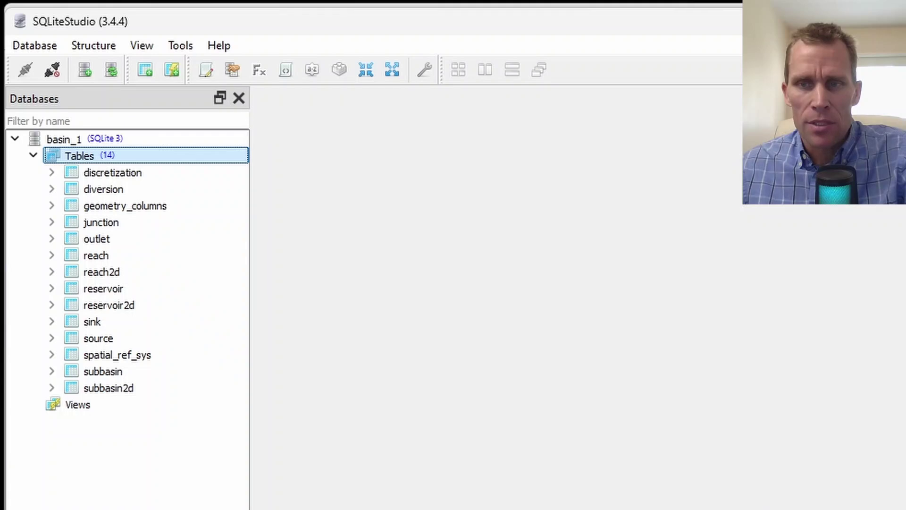
double_click(112, 390)
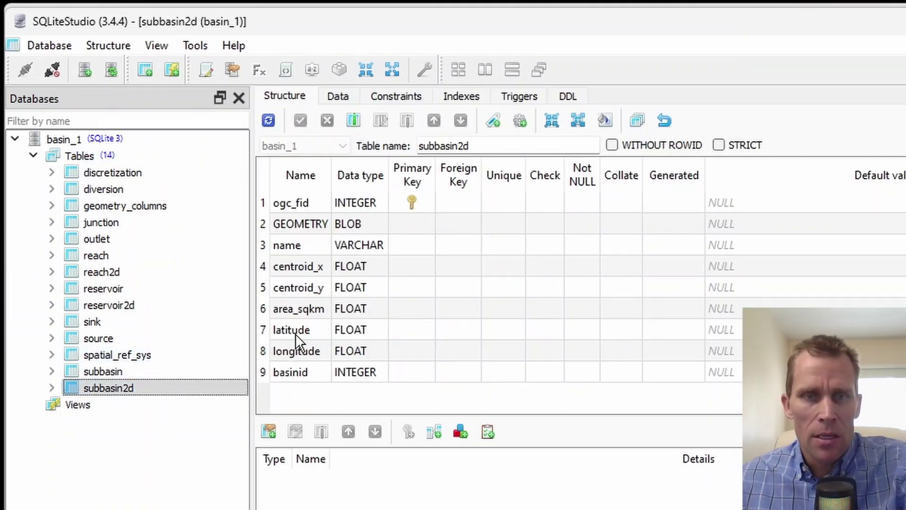
click(338, 98)
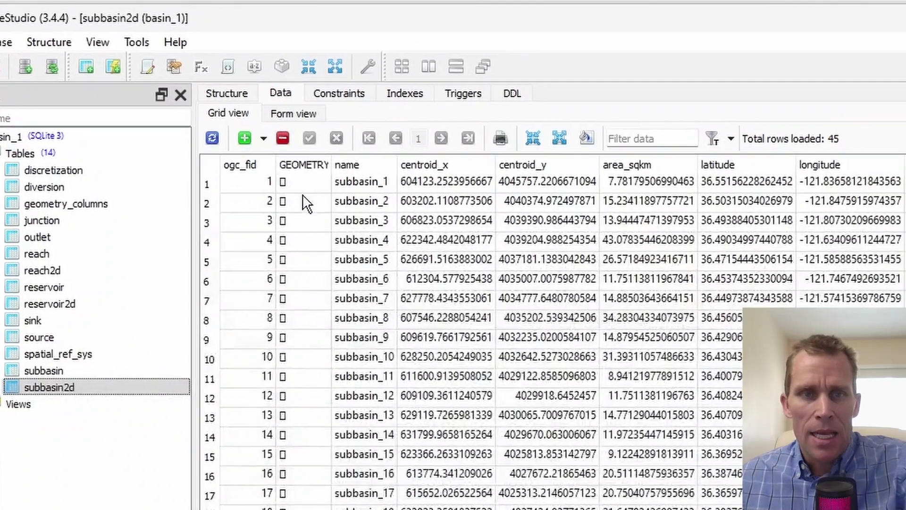
scroll(436, 329, down, 6)
scroll(265, 338, up, 7)
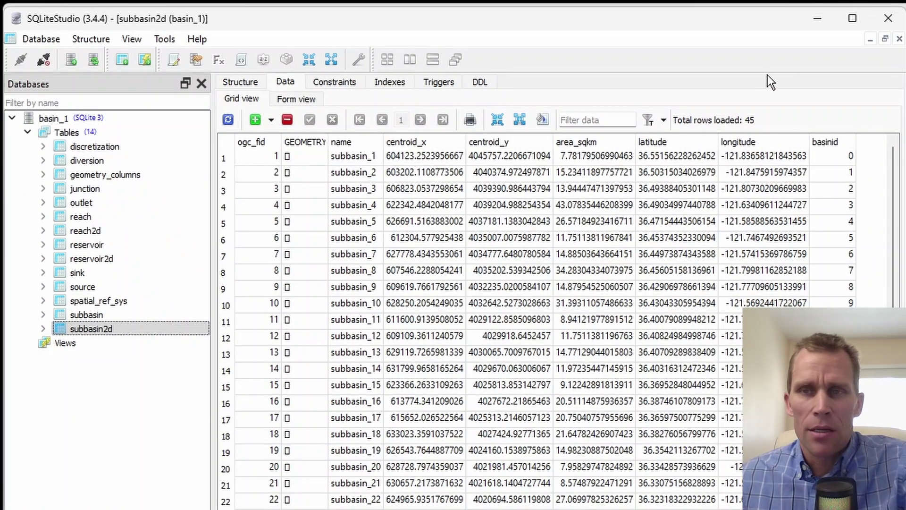
click(821, 20)
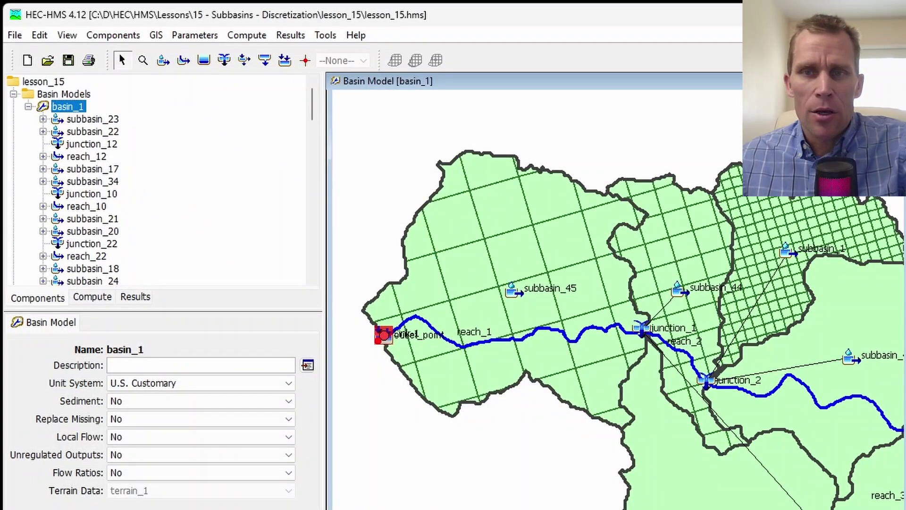
Step: Select subbasin_43 on the basin map and set its discretization method to Unstructured
drag(752, 135, 717, 137)
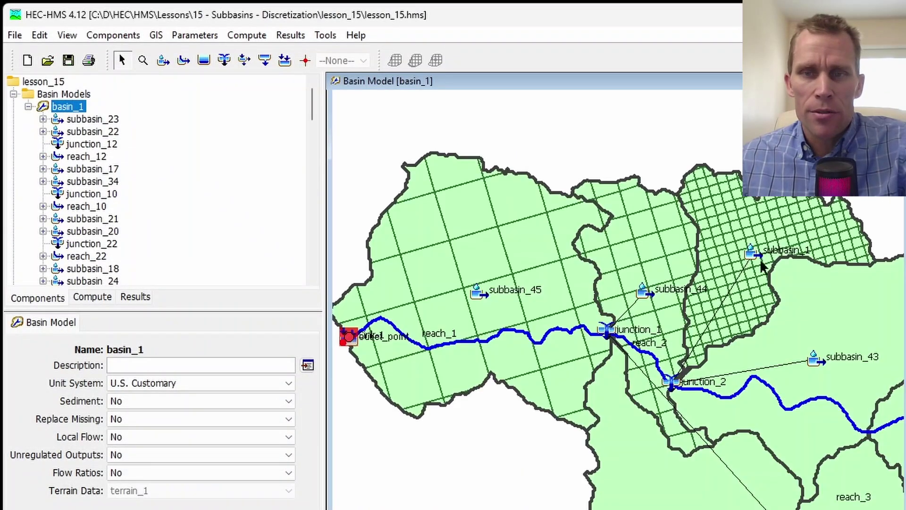
click(828, 322)
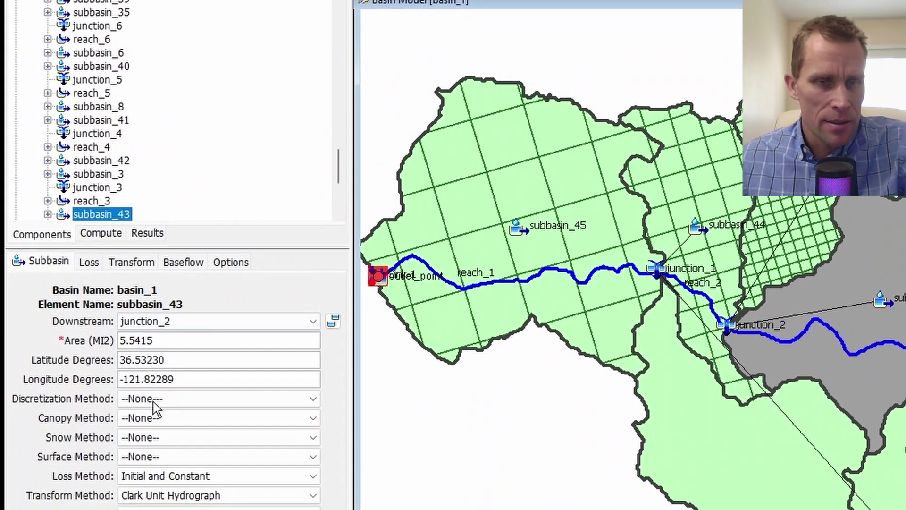
click(67, 261)
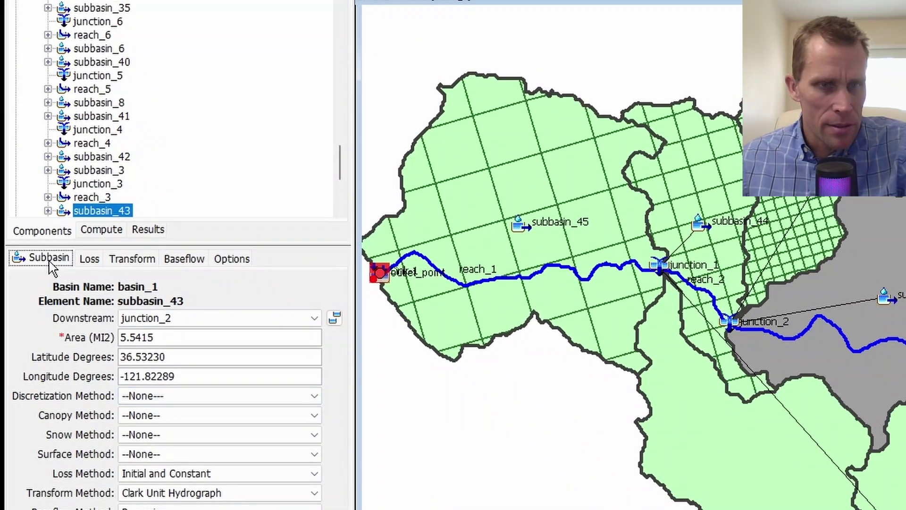
click(161, 396)
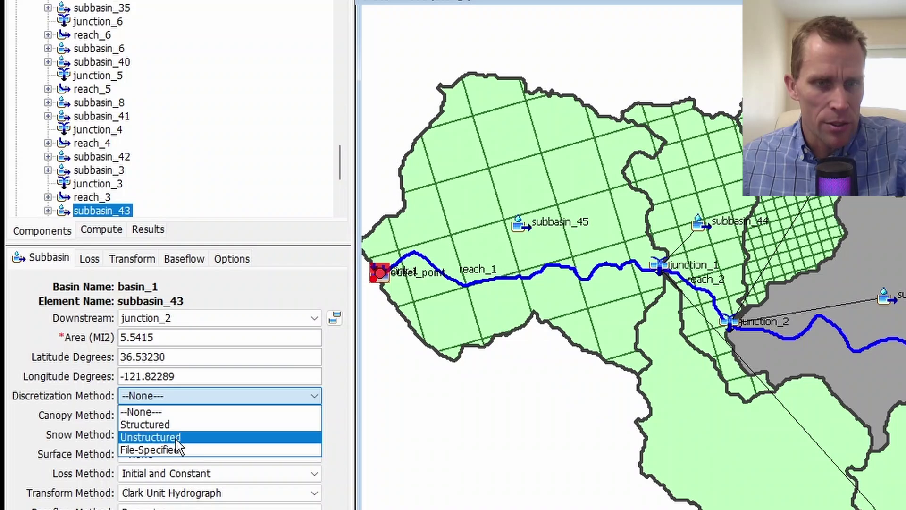
click(178, 435)
click(163, 464)
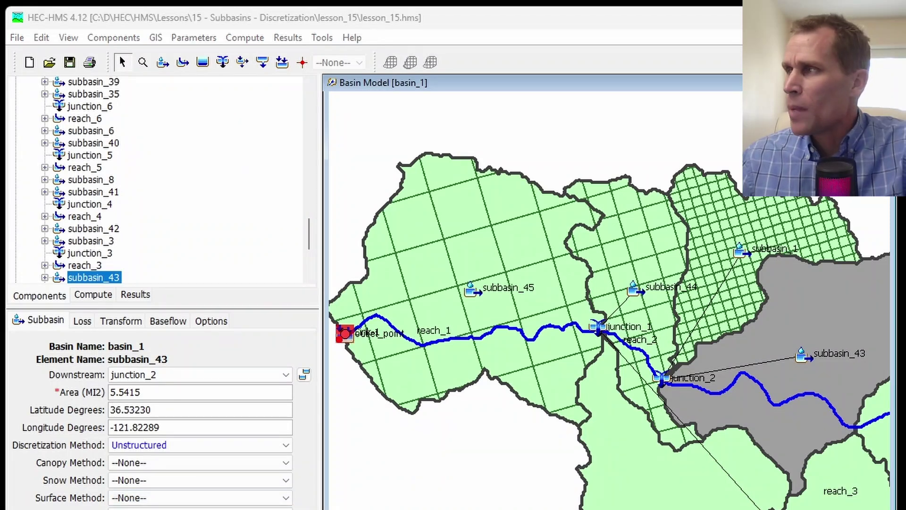
Step: Switch to the browser, read the Unstructured Discretization section of the HEC-HMS Users Manual, including Number of Connections, and return to HEC-HMS
key(alt+Tab)
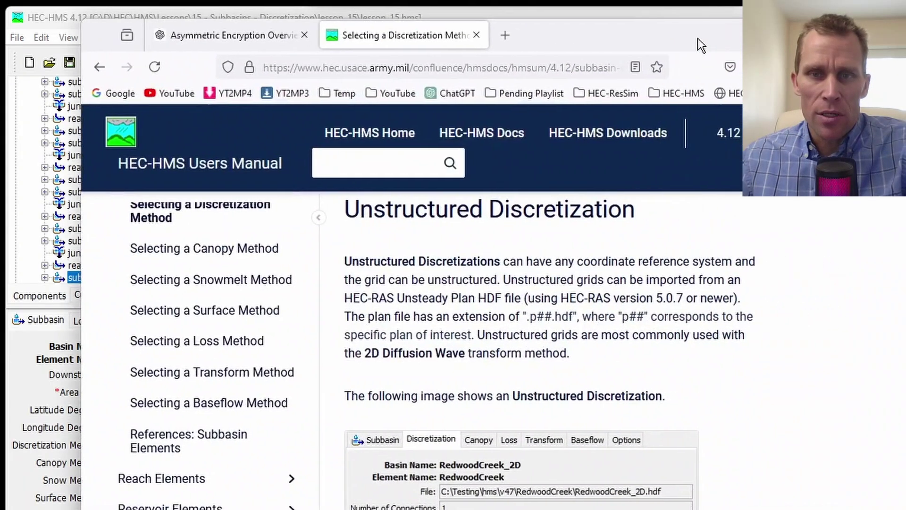
scroll(600, 417, down, 2)
scroll(421, 293, down, 2)
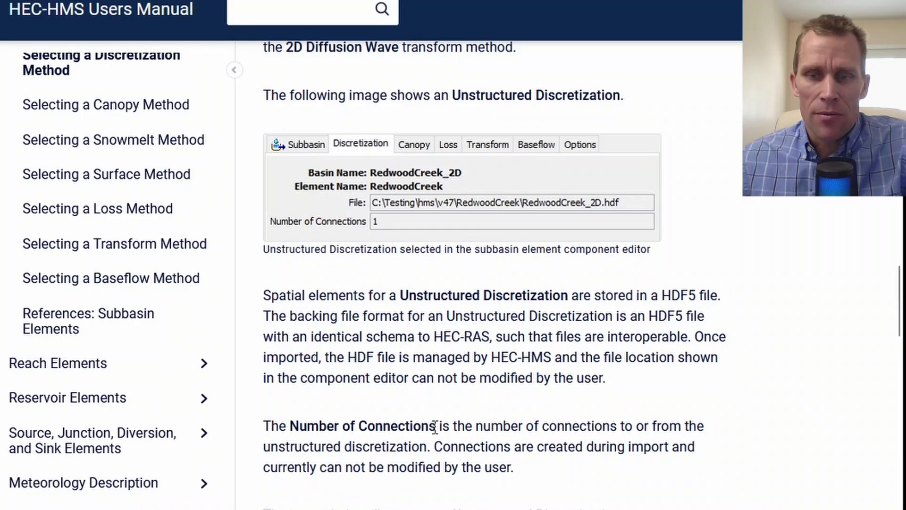
drag(435, 426, 596, 465)
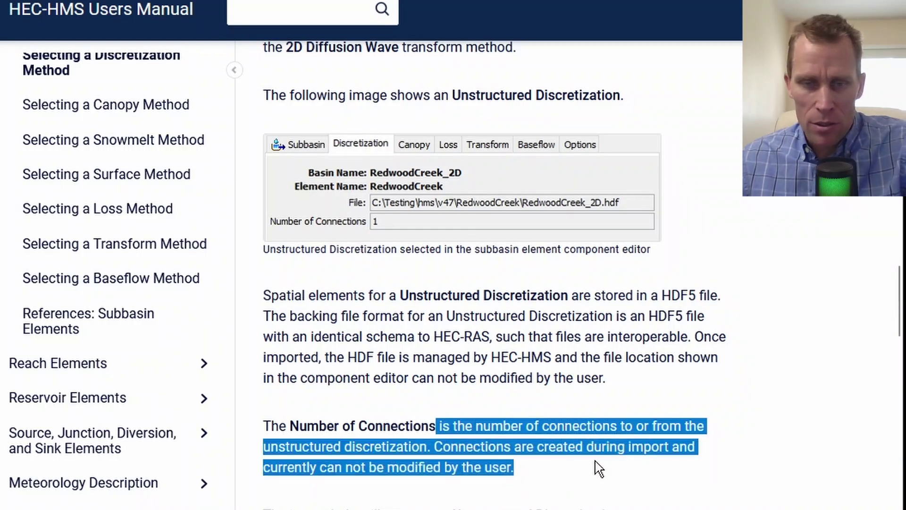
click(535, 481)
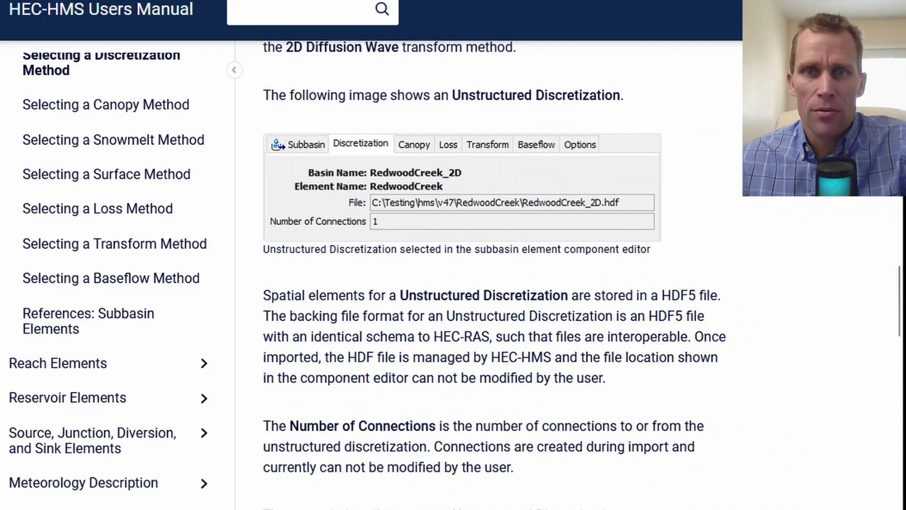
key(alt+Tab)
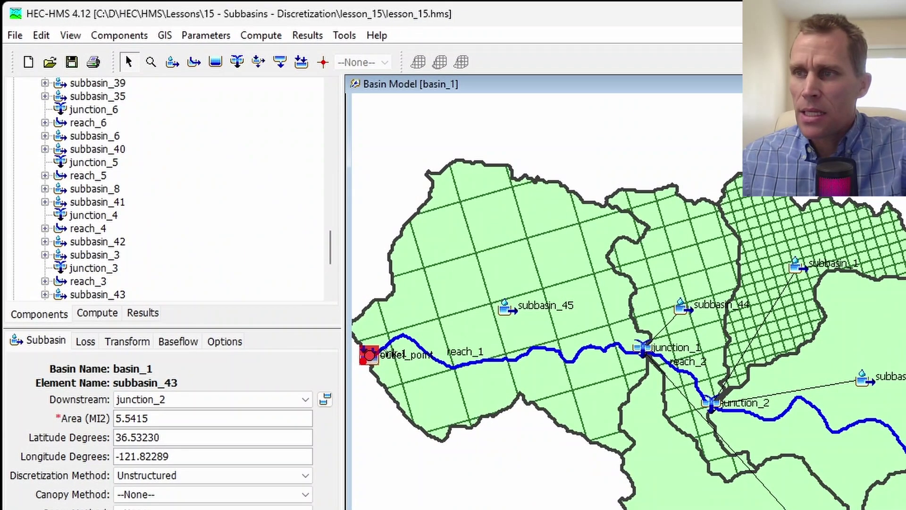
Step: Set the discretization method of subbasin_43 to File-Specified, accept the method change, and open its discretization settings
click(882, 325)
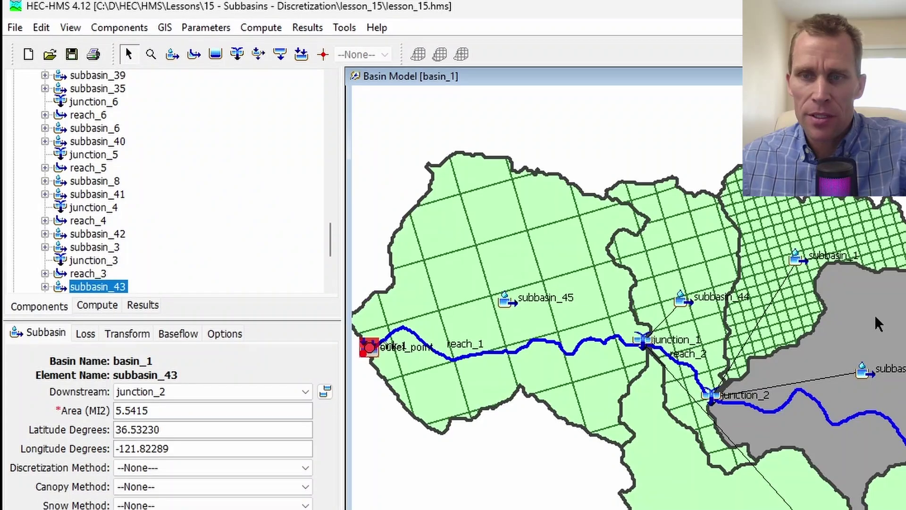
scroll(845, 285, down, 2)
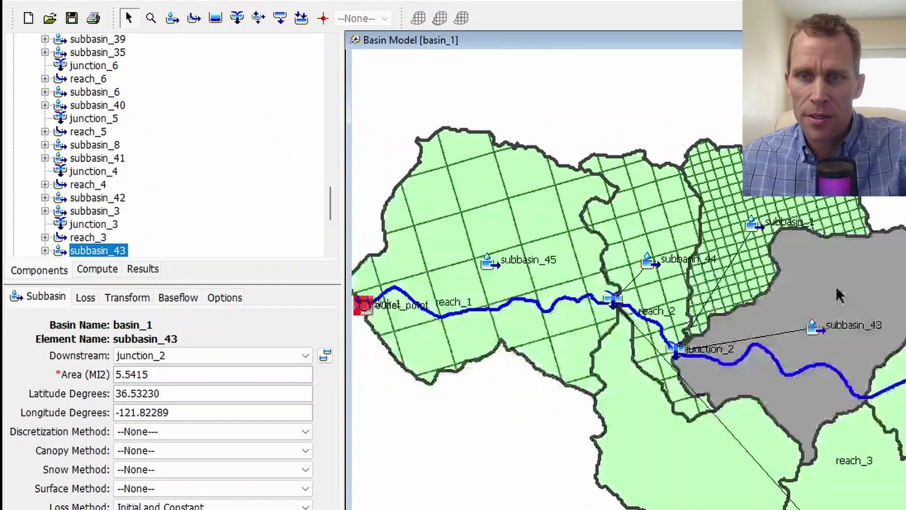
click(136, 431)
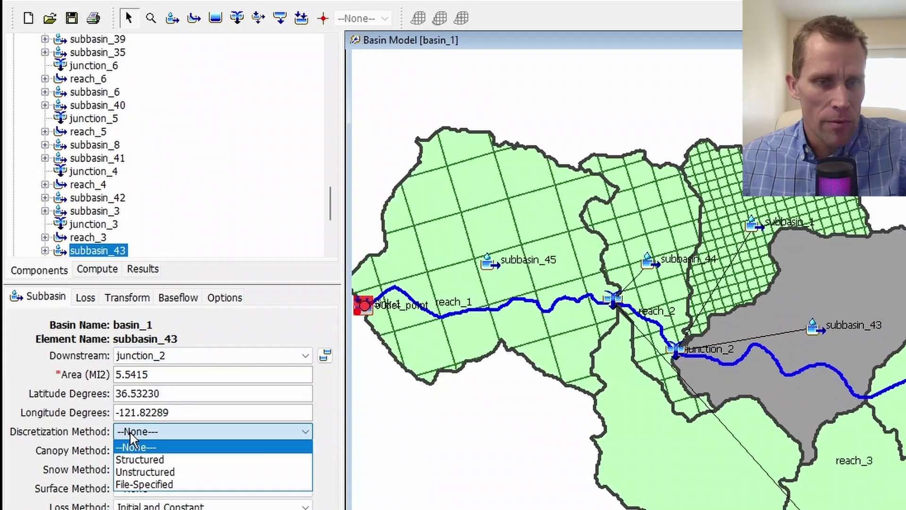
click(158, 486)
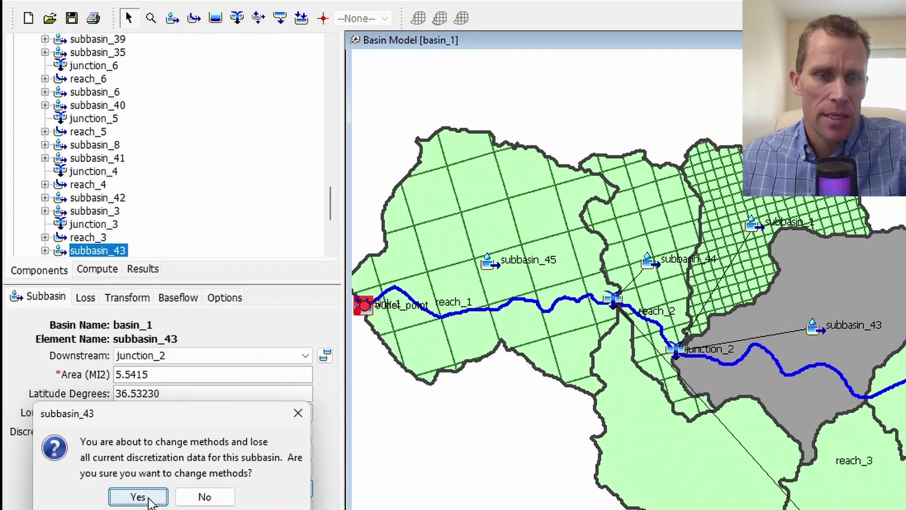
click(149, 497)
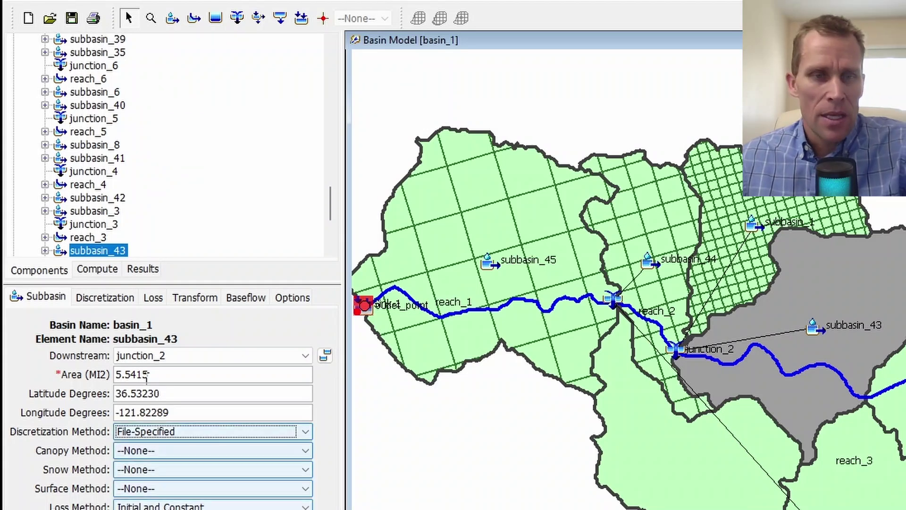
click(101, 299)
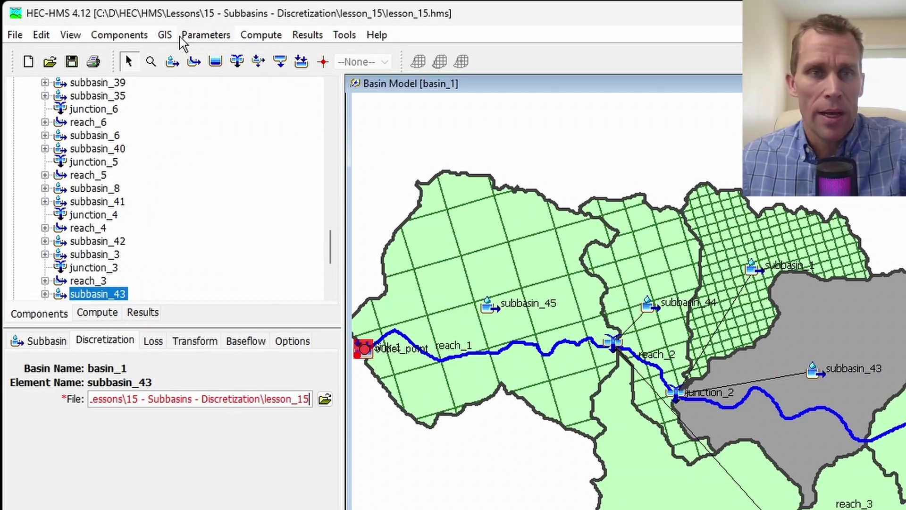
Step: Create a grid cell file with SHG projection and 2000 m cell size, saved as basin_1.mod in the lesson_15 folder
click(165, 36)
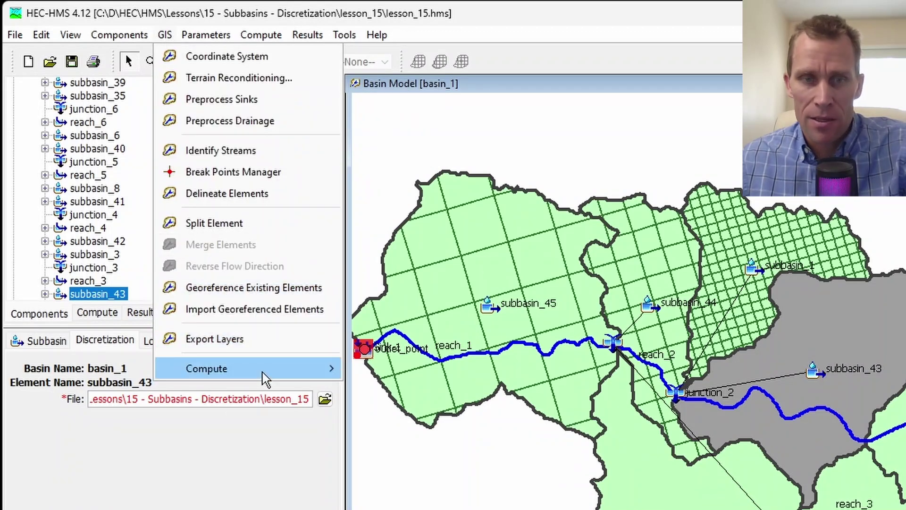
mouse_move(267, 375)
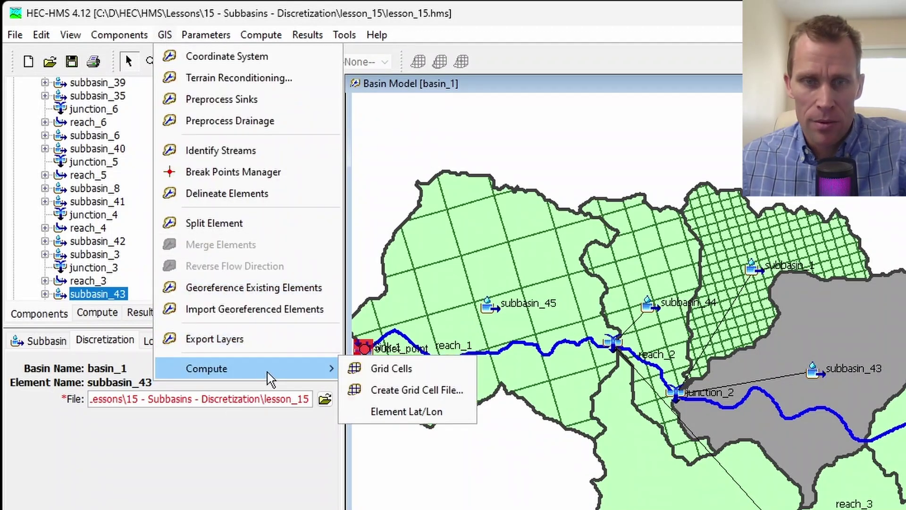
click(399, 401)
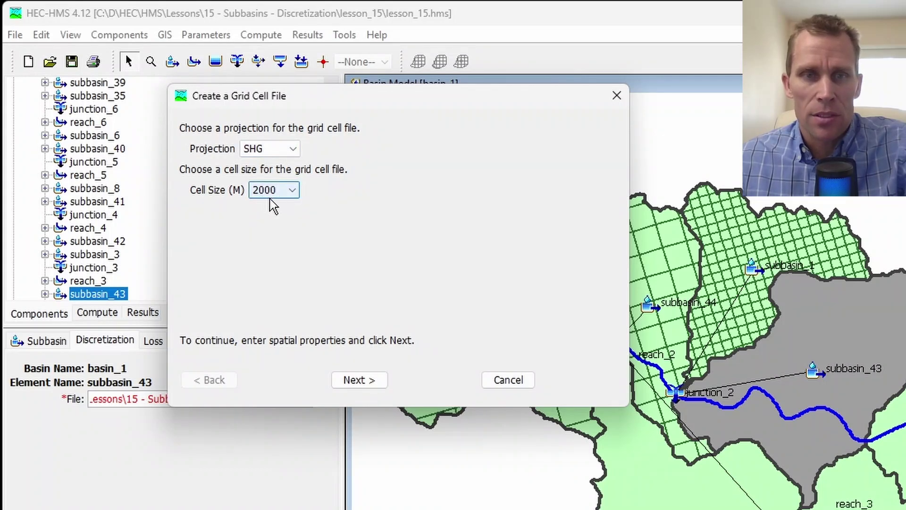
click(352, 389)
drag(472, 152, 561, 154)
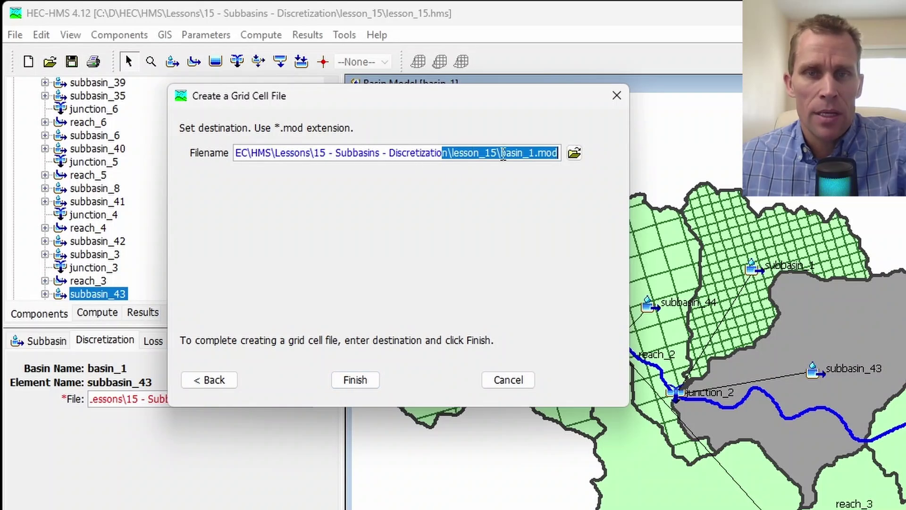
click(504, 154)
drag(451, 153, 559, 154)
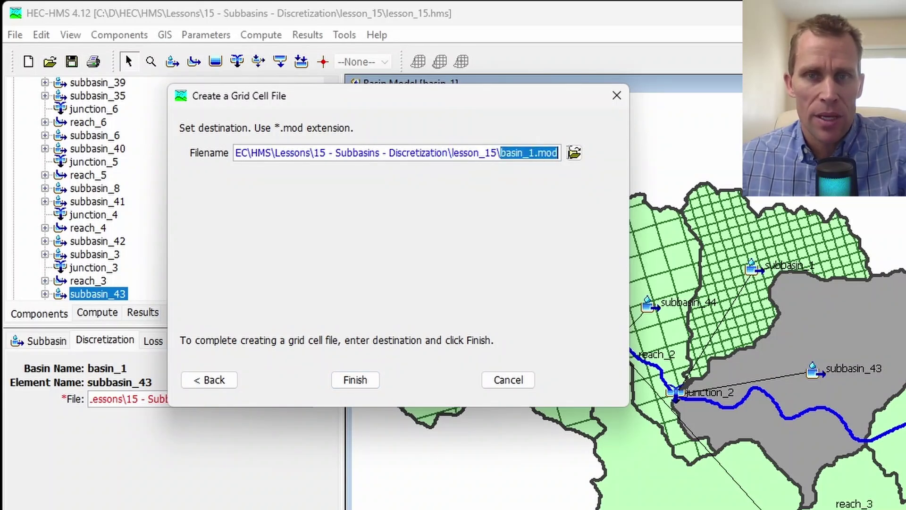
click(366, 380)
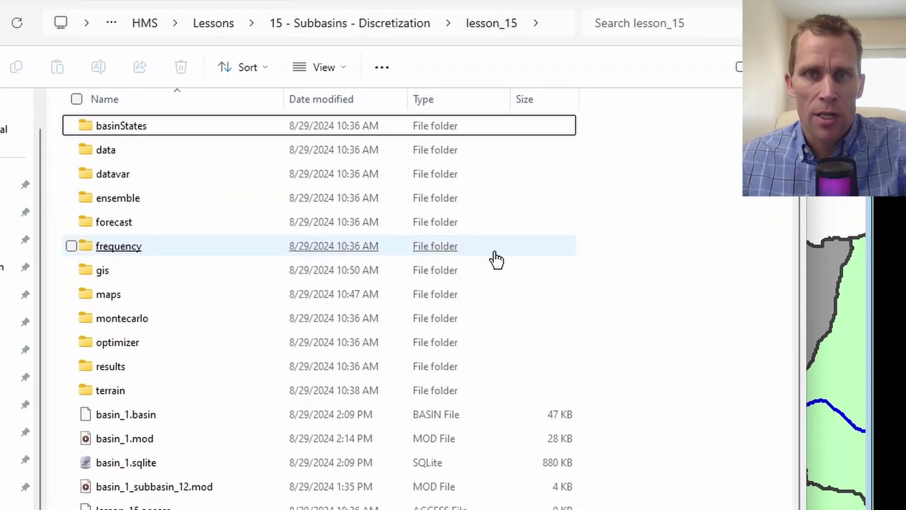
Step: Open basin_1.mod from the lesson_15 folder in Notepad++
scroll(284, 326, down, 1)
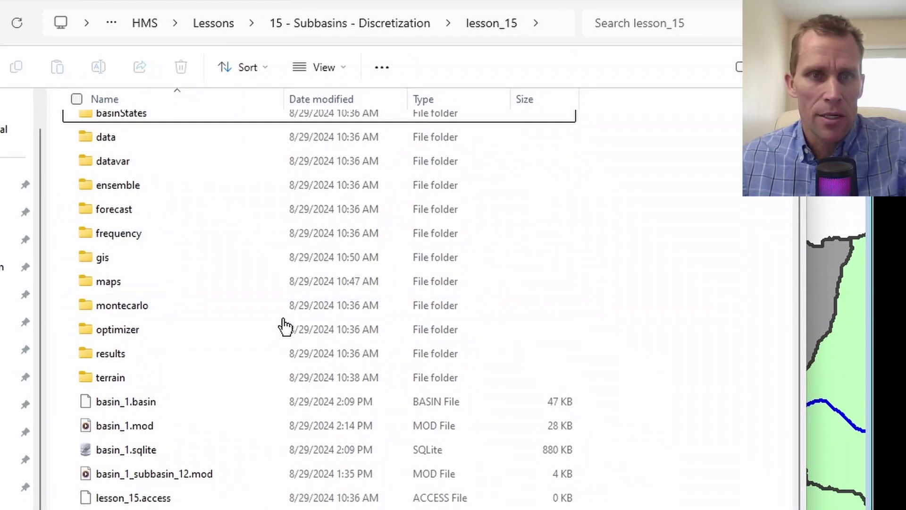
right_click(111, 430)
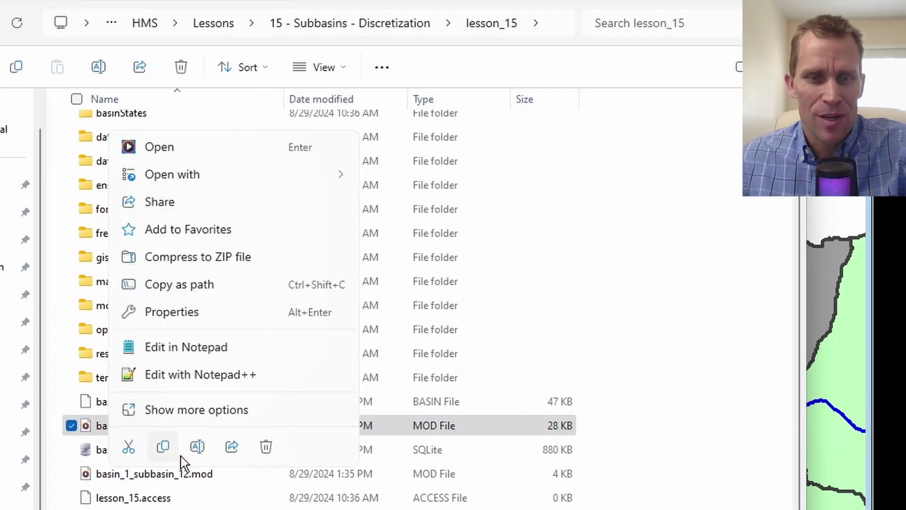
click(166, 379)
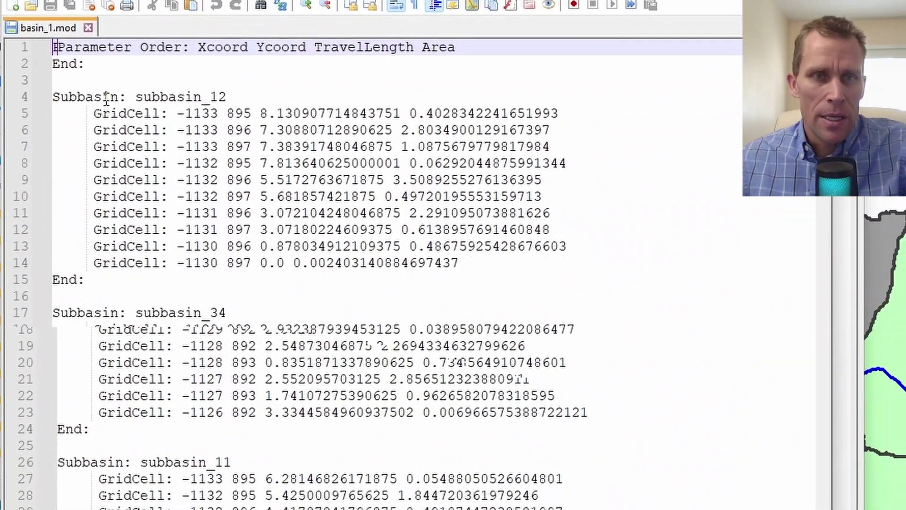
Step: Examine the entries for subbasin_12, subbasin_34 and subbasin_11 and their GridCell lines in basin_1.mod
drag(105, 147, 254, 154)
drag(162, 293, 264, 326)
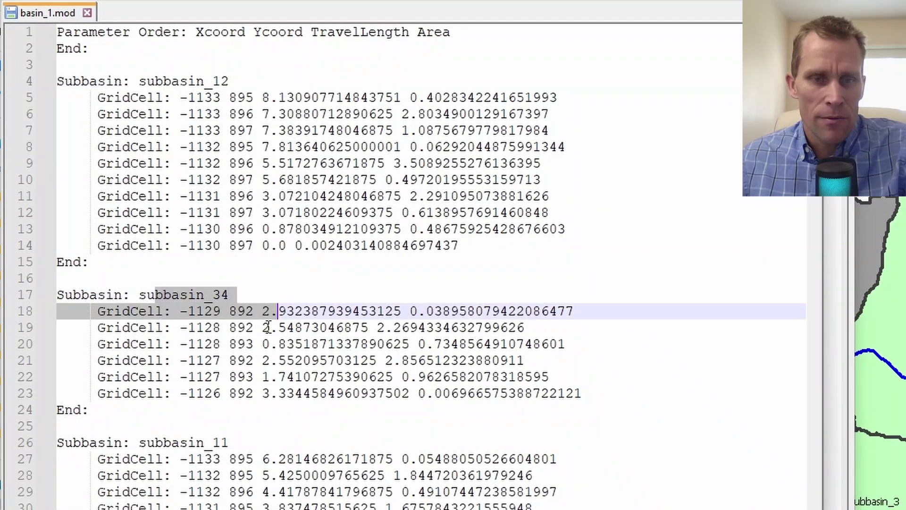
click(177, 442)
drag(178, 443, 255, 439)
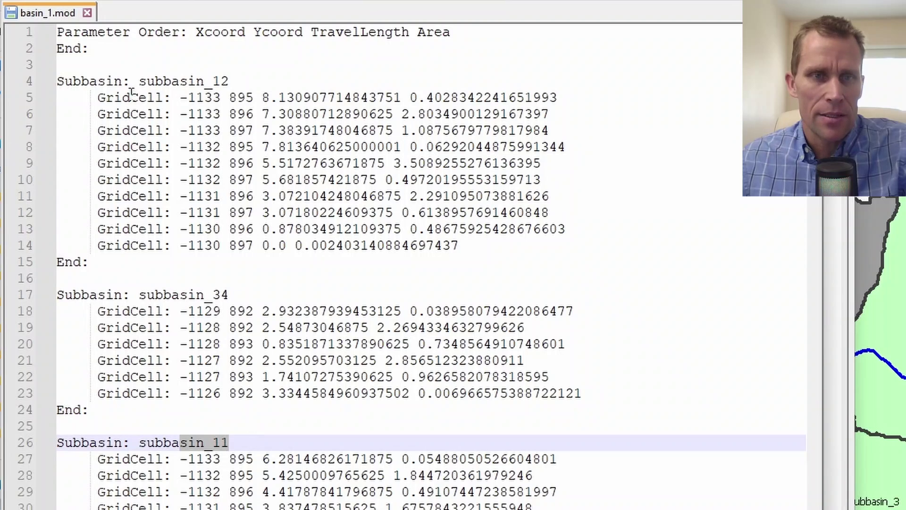
double_click(101, 94)
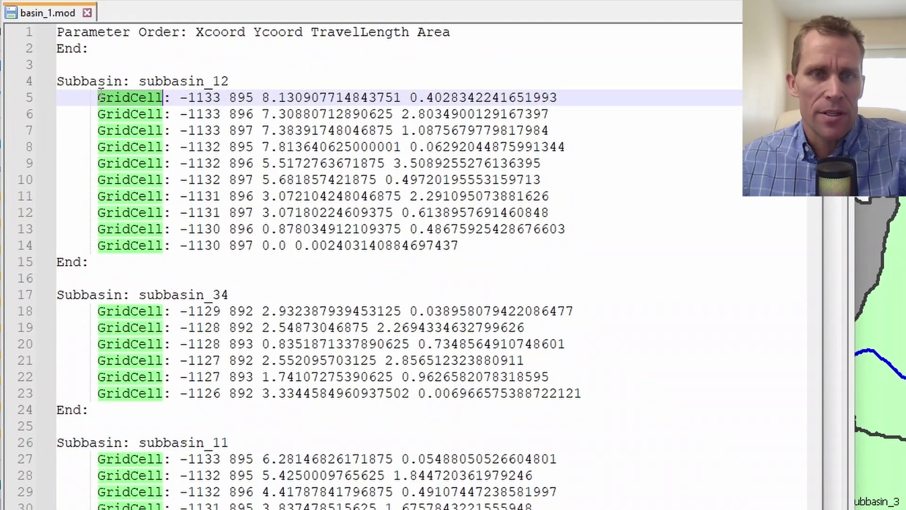
double_click(133, 112)
click(207, 97)
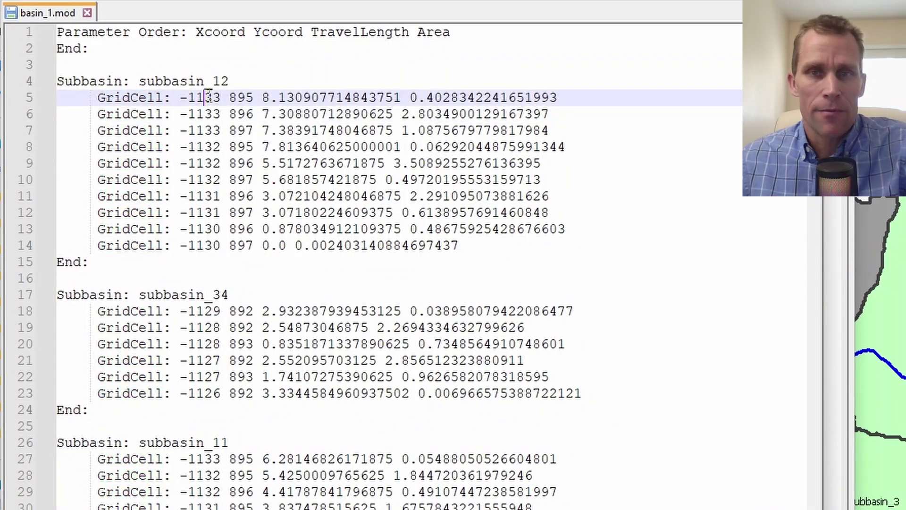
Step: Examine the Xcoord, Ycoord, TravelLength and Area parameter order, skim the remaining subbasin entries, and return to HEC-HMS
click(195, 31)
double_click(221, 32)
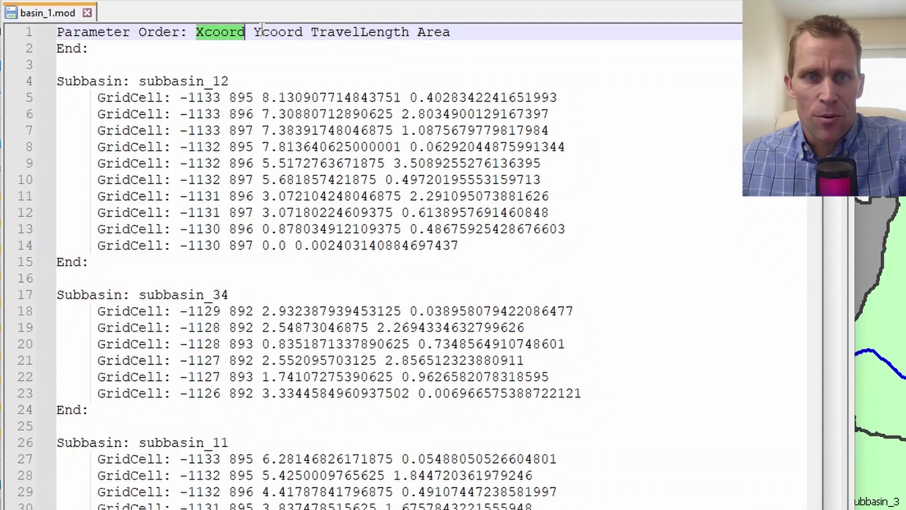
double_click(273, 30)
click(345, 31)
double_click(347, 32)
double_click(439, 32)
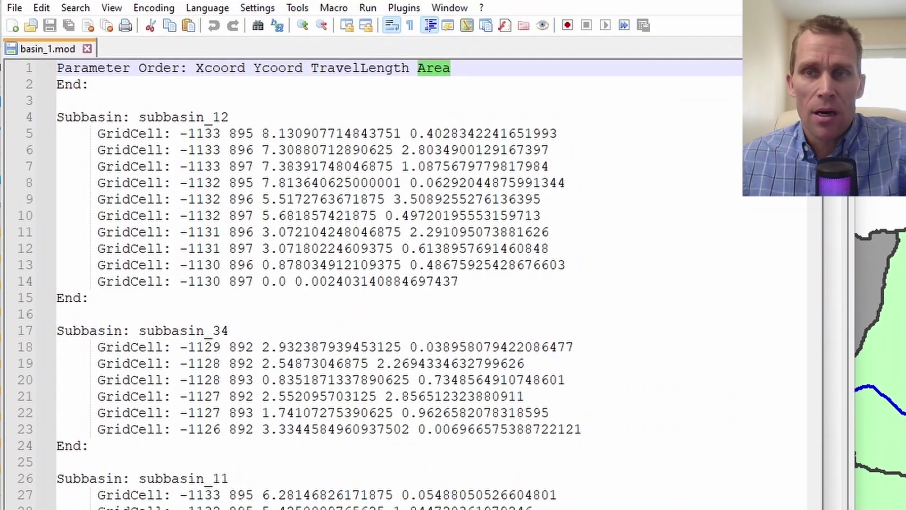
drag(813, 44, 830, 188)
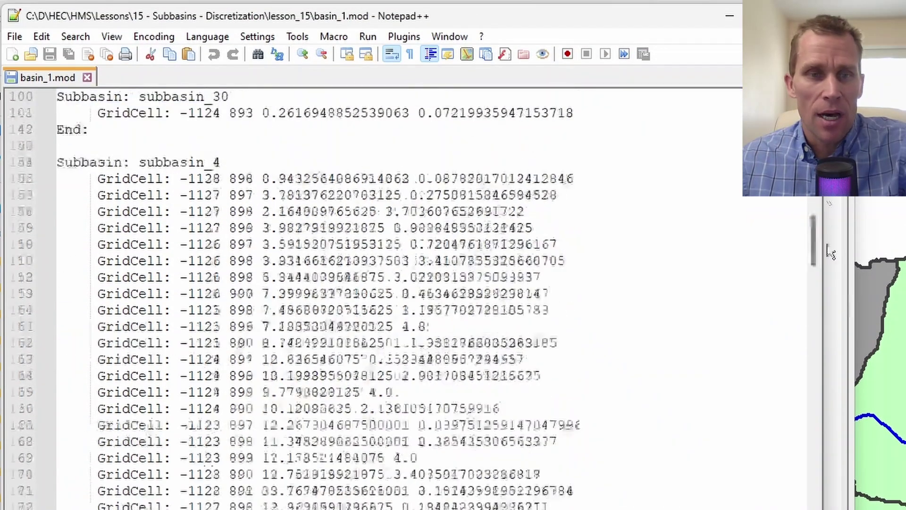
drag(830, 253, 814, 94)
click(730, 23)
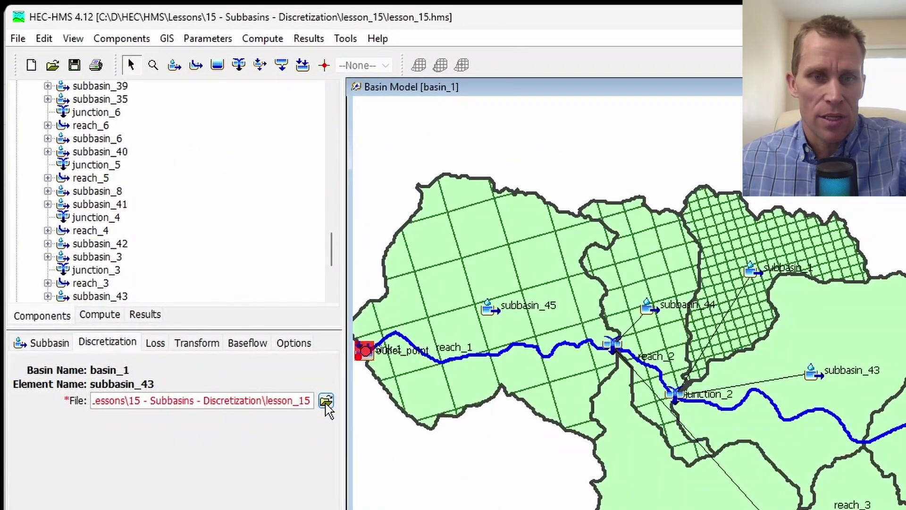
click(332, 389)
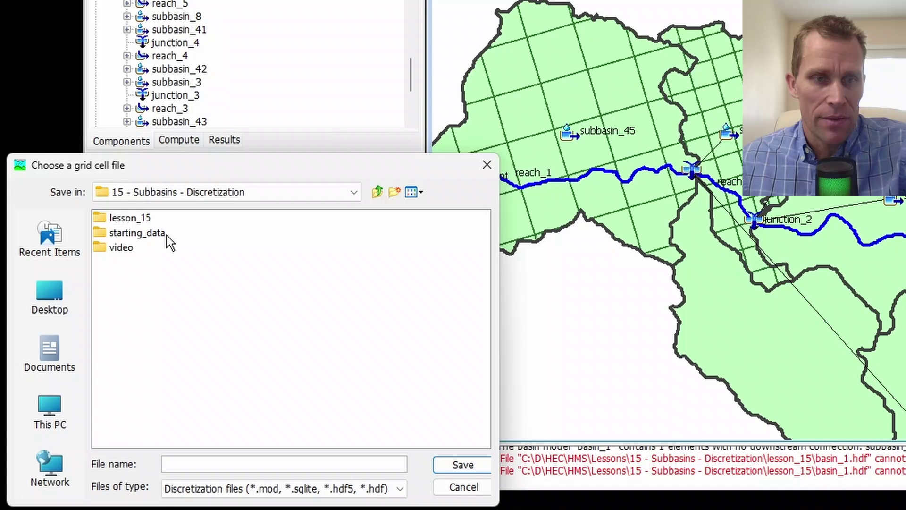
click(64, 384)
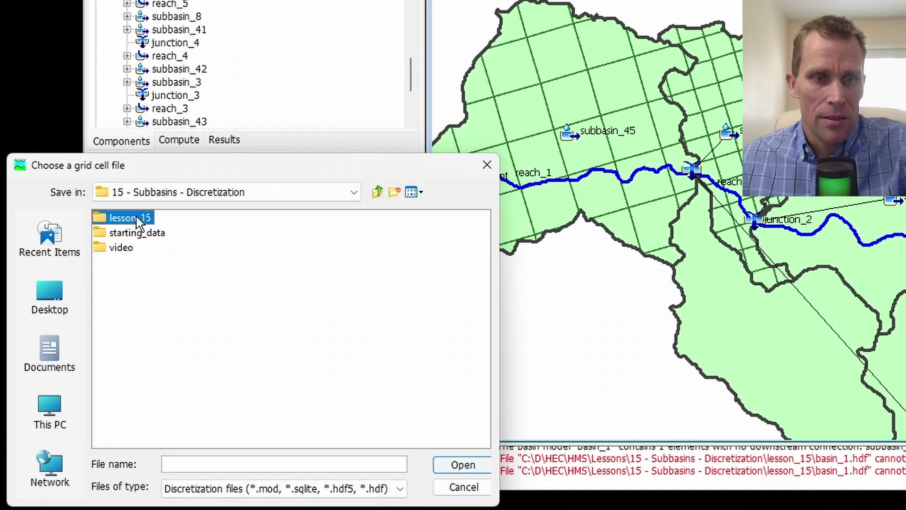
click(486, 166)
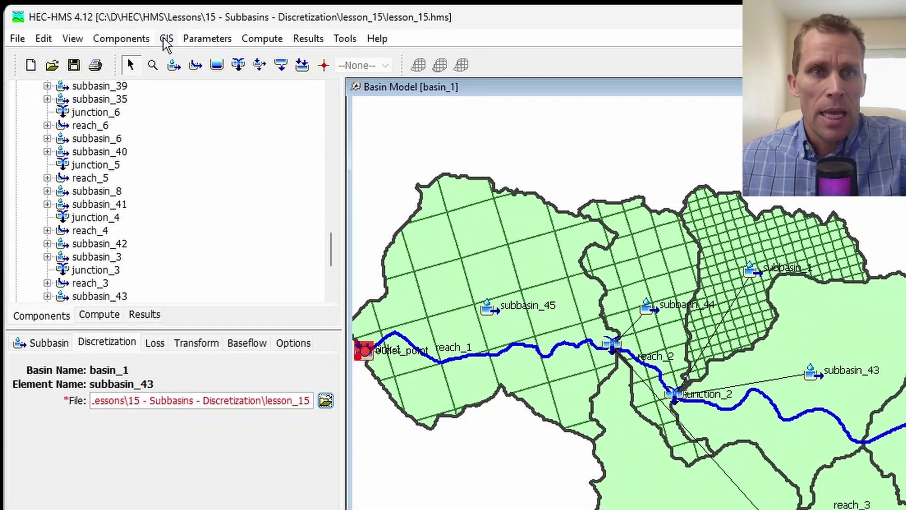
Step: Open the global Structured discretization parameters for basin_1 and review the rows for subbasin_1, subbasin_44 and subbasin_45
click(206, 40)
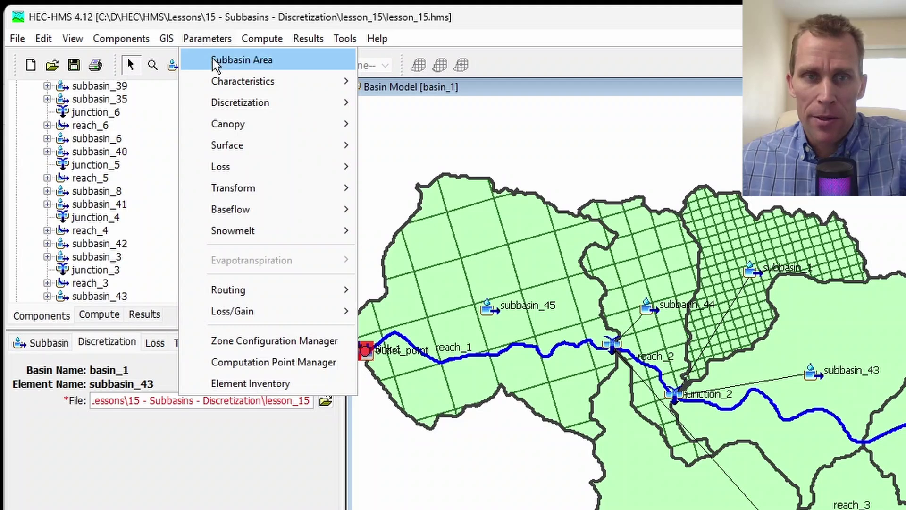
mouse_move(232, 99)
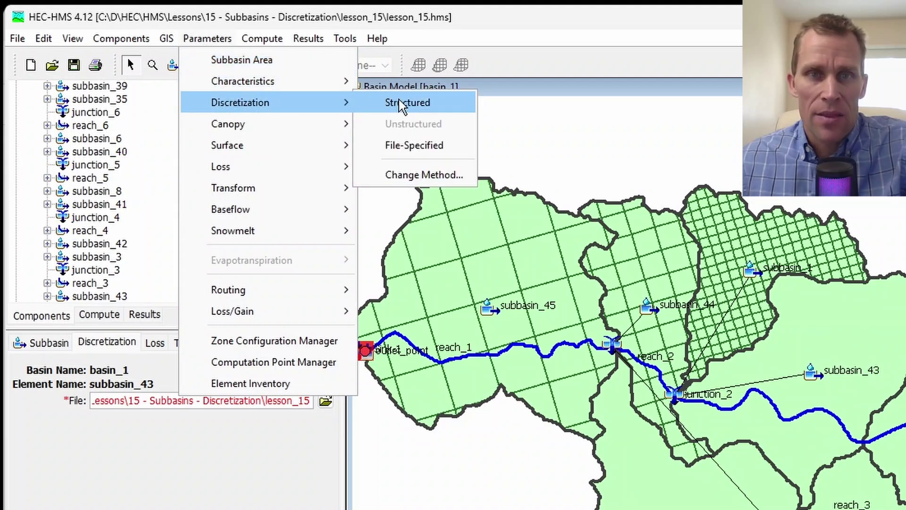
click(409, 104)
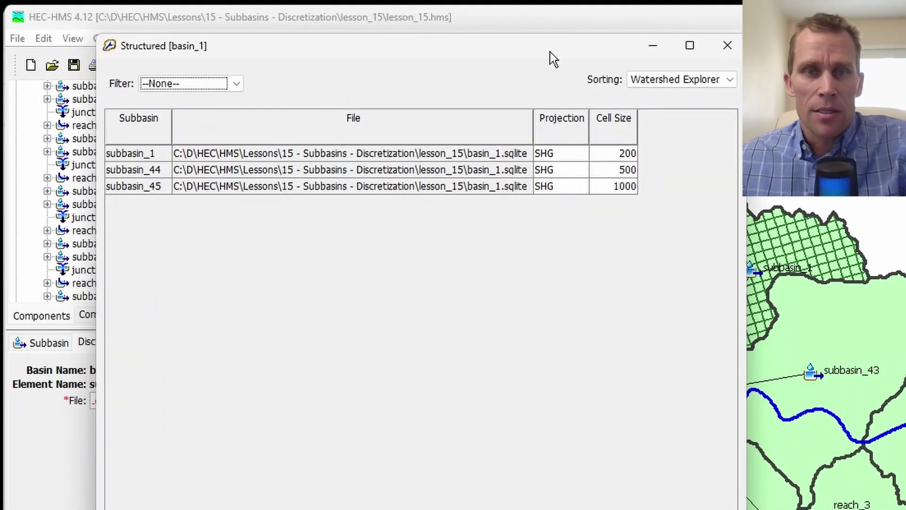
drag(550, 52, 514, 55)
click(117, 158)
click(111, 180)
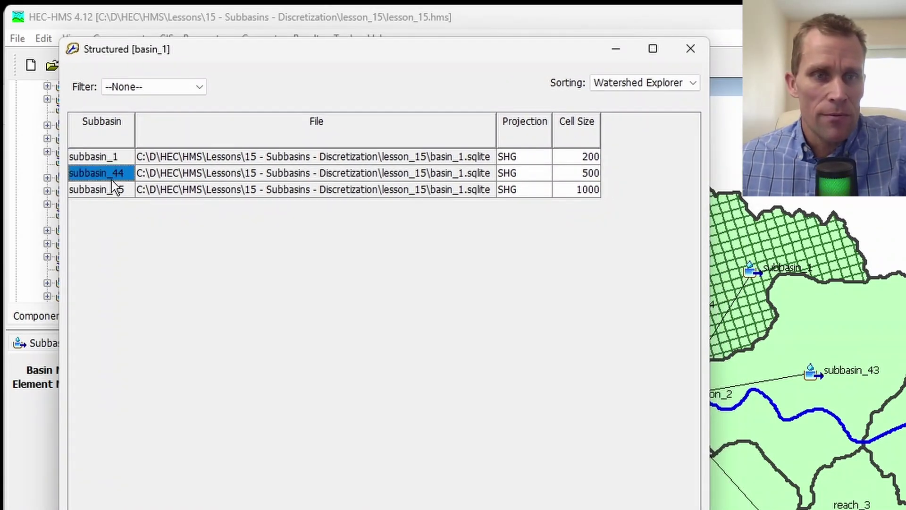
click(112, 190)
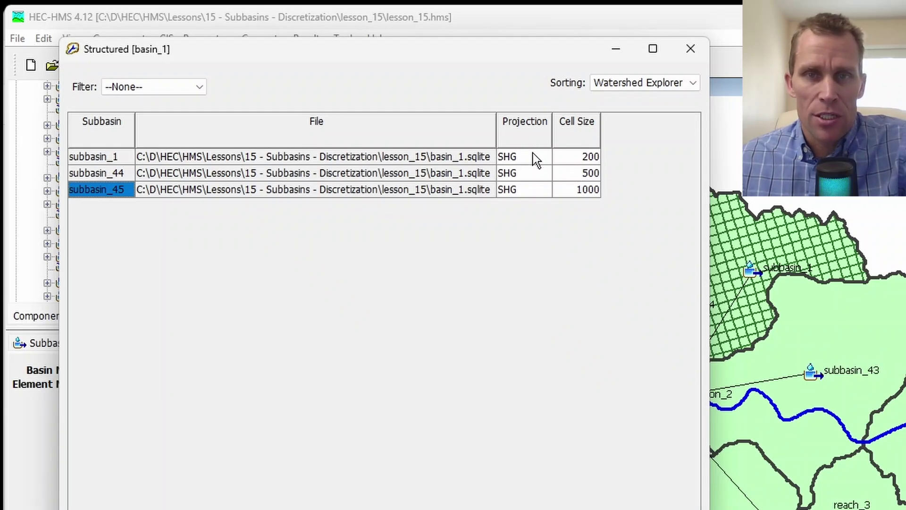
click(559, 211)
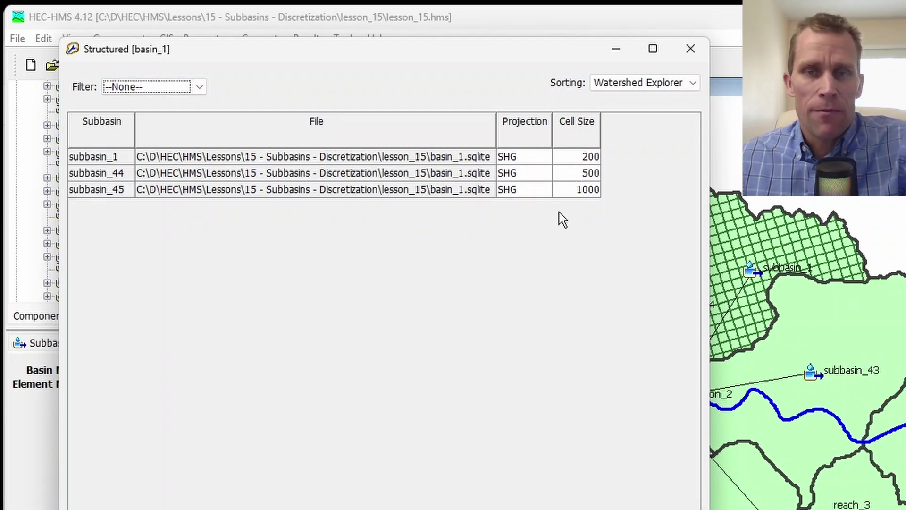
Step: Set the structured cell size of subbasin_45 and subbasin_1 to 500, apply the changes, and close the Structured parameter table
click(574, 191)
click(574, 191)
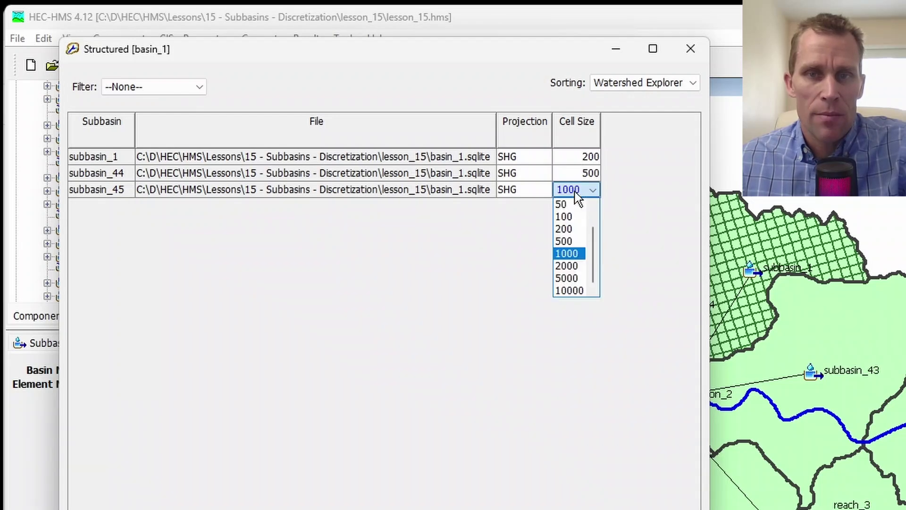
click(573, 243)
click(573, 160)
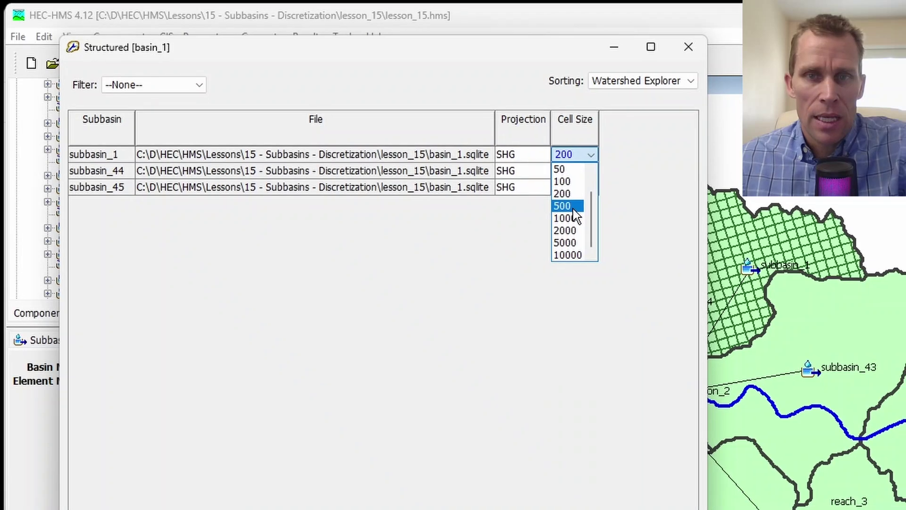
click(573, 208)
click(593, 508)
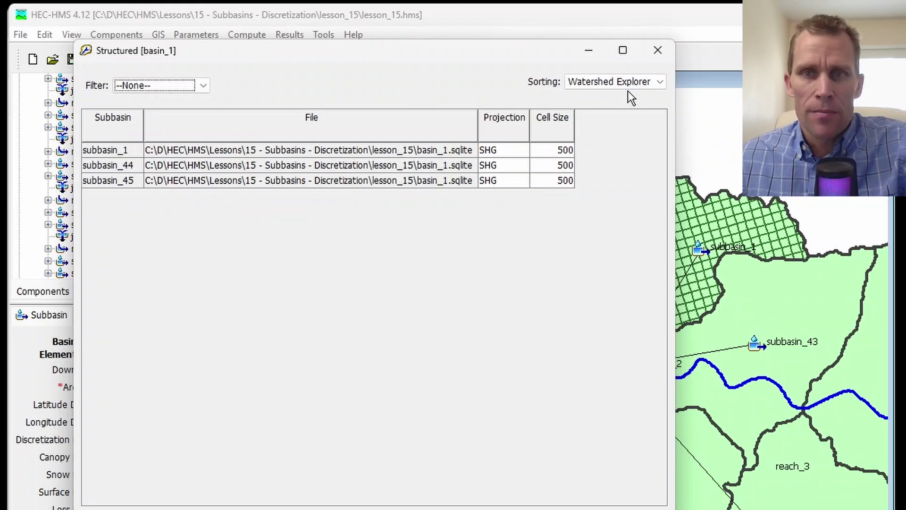
click(656, 51)
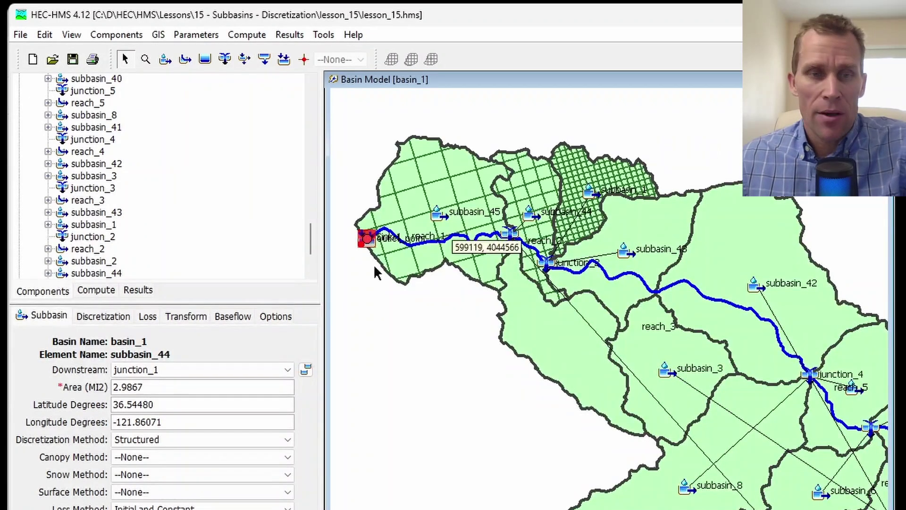
Step: Check the discretization methods available for subbasin_44 and keep the current selection
click(159, 439)
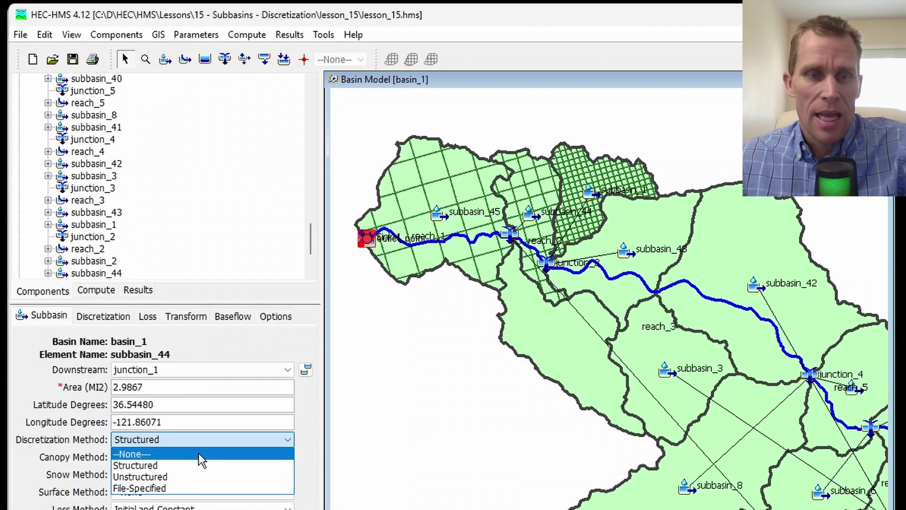
click(308, 428)
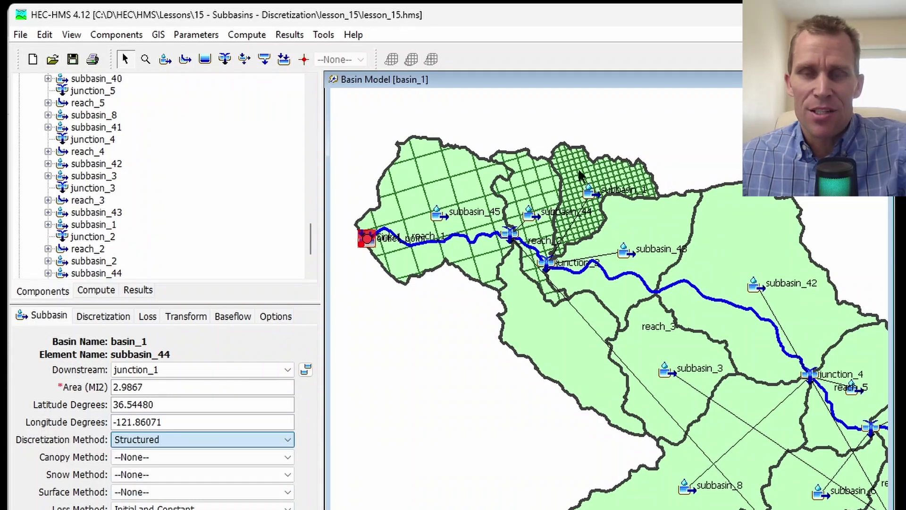